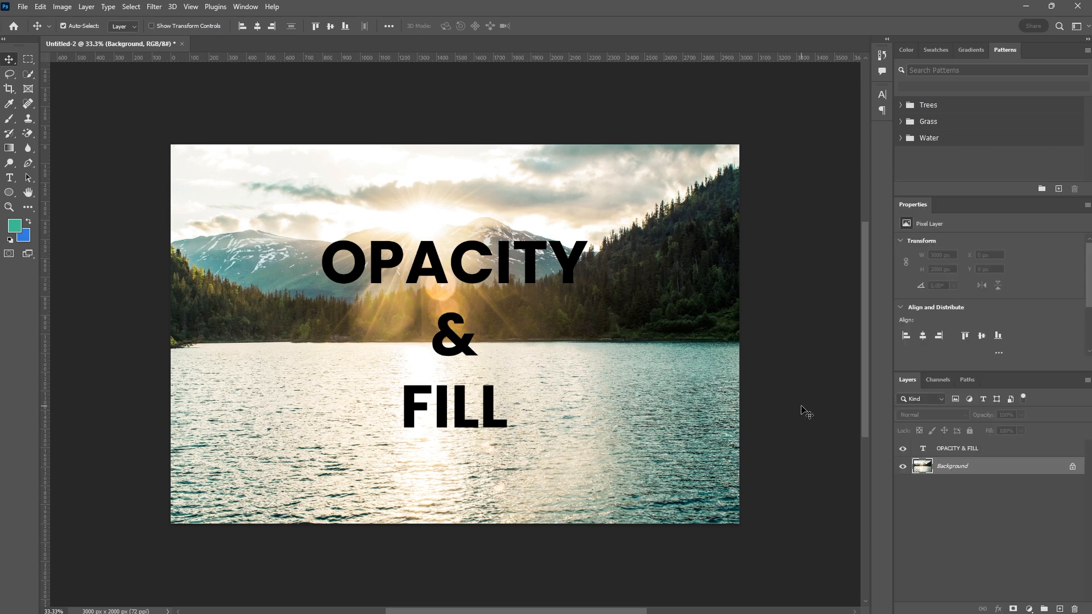
Step: Change the colour of the OPACITY & FILL text layer to white
{"action": "left_click", "coordinate": [998, 450]}
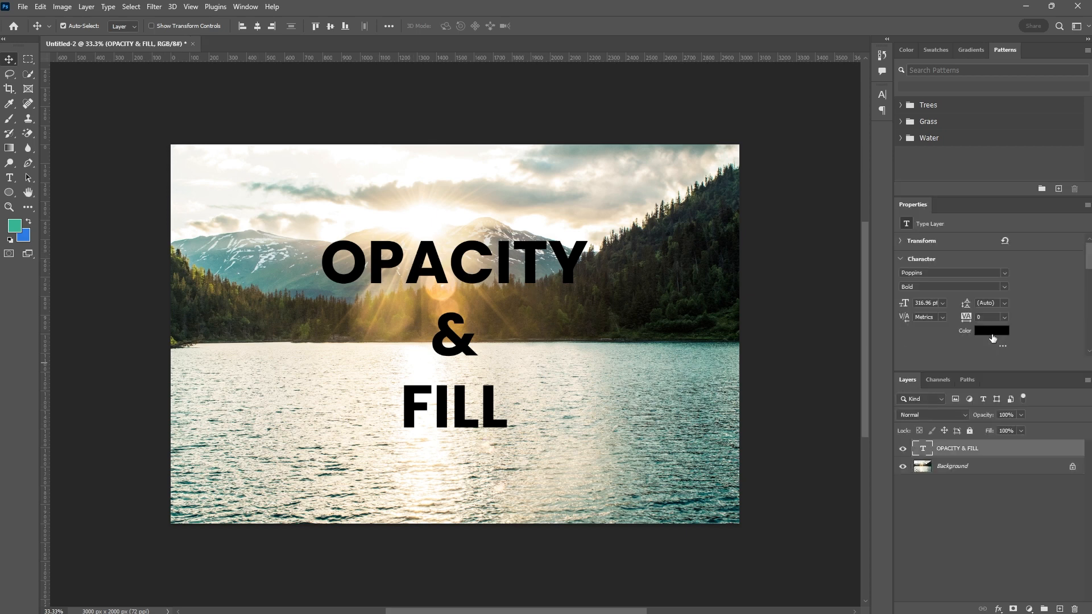
{"action": "left_click", "coordinate": [992, 331]}
{"action": "left_click_drag", "start_coordinate": [743, 412], "coordinate": [707, 367]}
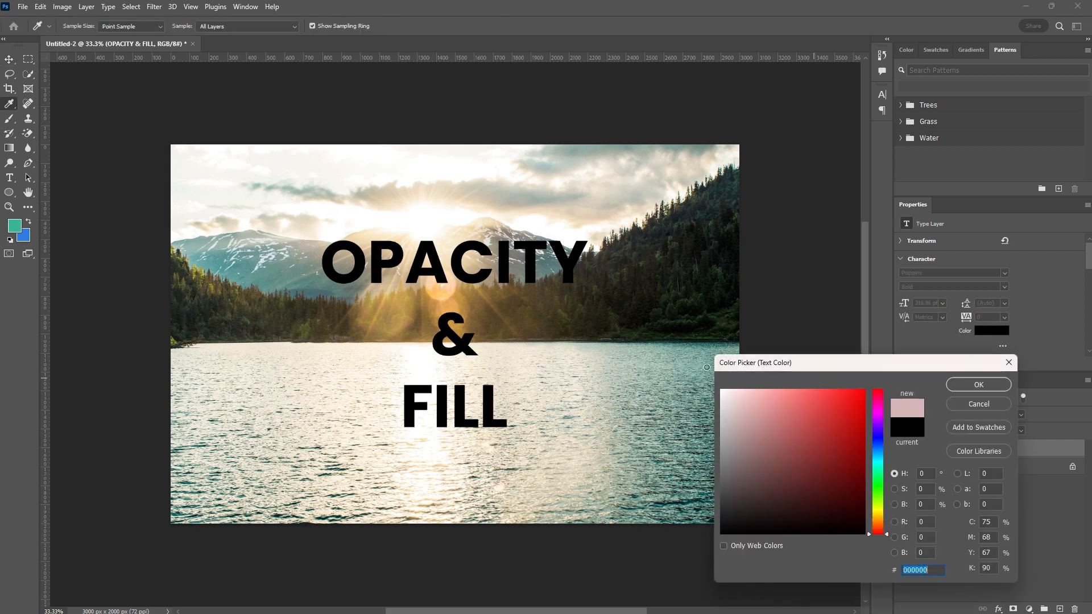
{"action": "left_click", "coordinate": [979, 385]}
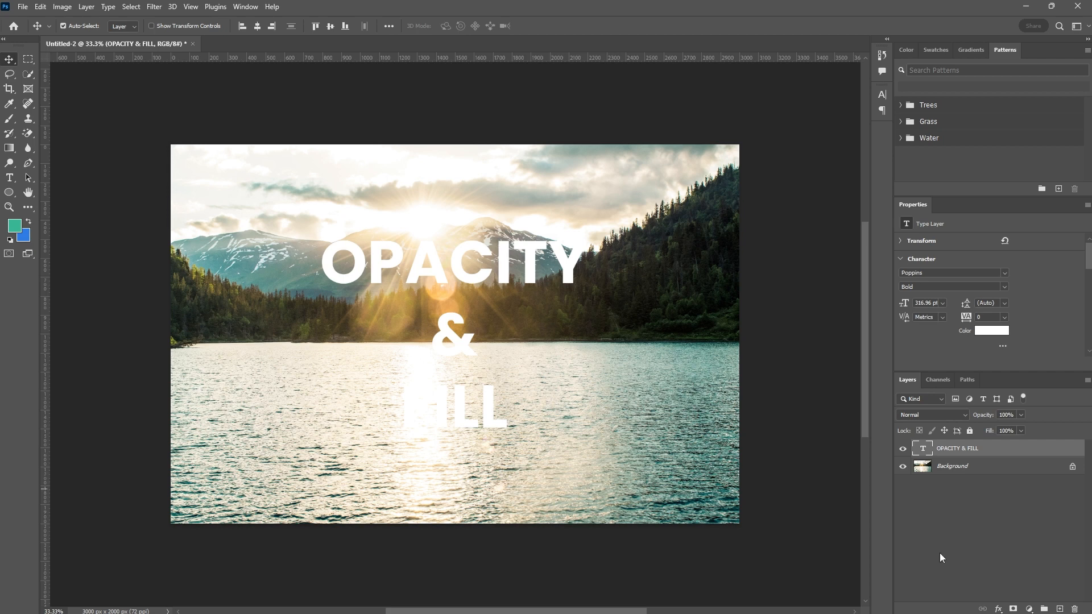
Step: Add a black (#000000) solid colour fill layer and place it between the text layer and the Background
{"action": "left_click", "coordinate": [1029, 609]}
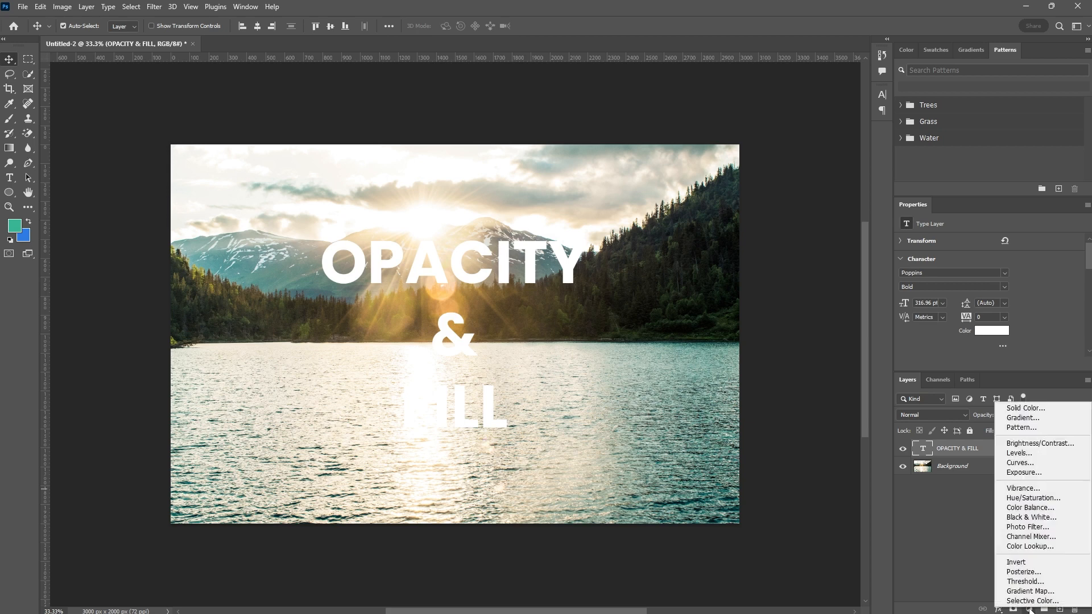
{"action": "left_click", "coordinate": [1027, 409]}
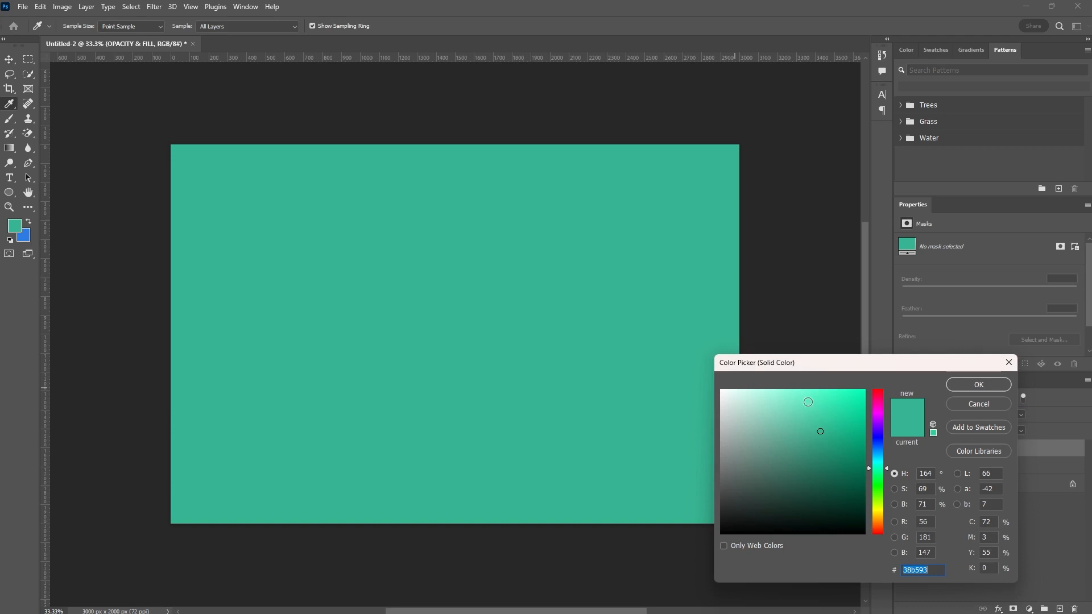
{"action": "left_click_drag", "start_coordinate": [817, 468], "coordinate": [611, 580]}
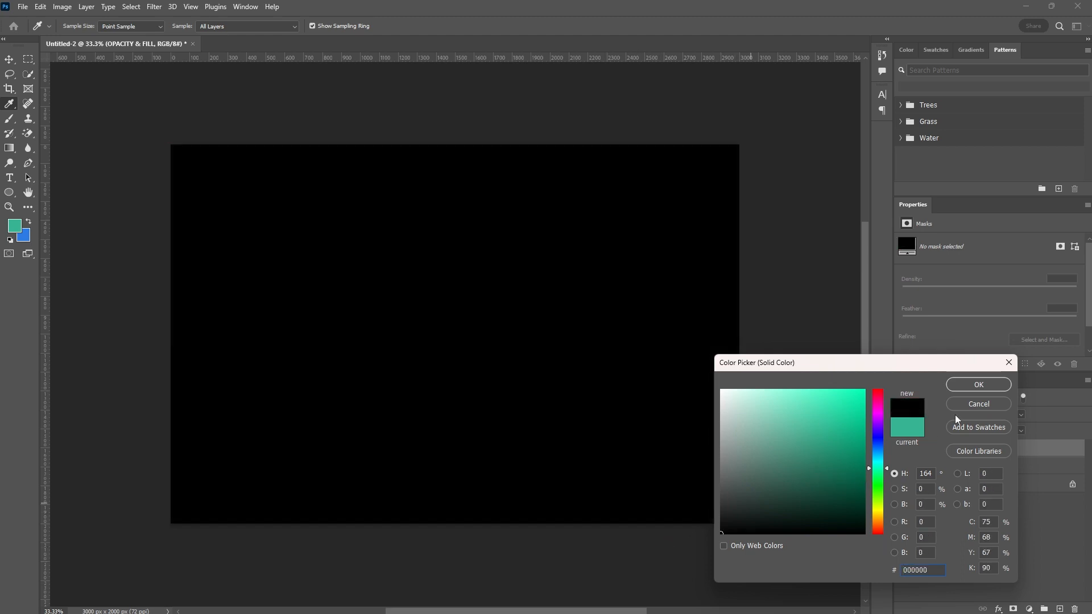
{"action": "left_click", "coordinate": [977, 385]}
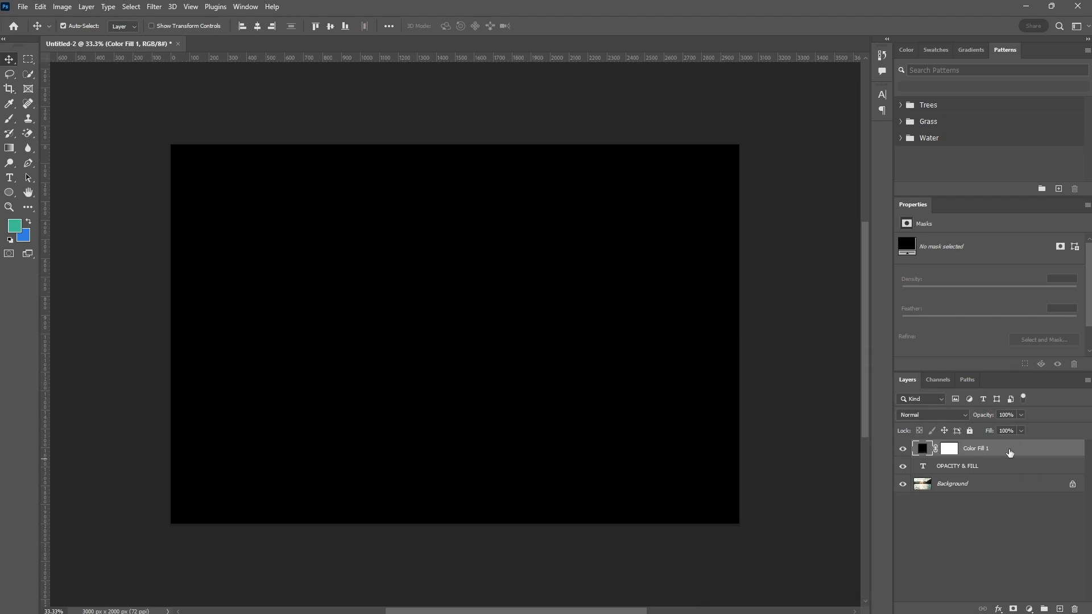
{"action": "left_click_drag", "start_coordinate": [1009, 452], "coordinate": [1008, 479]}
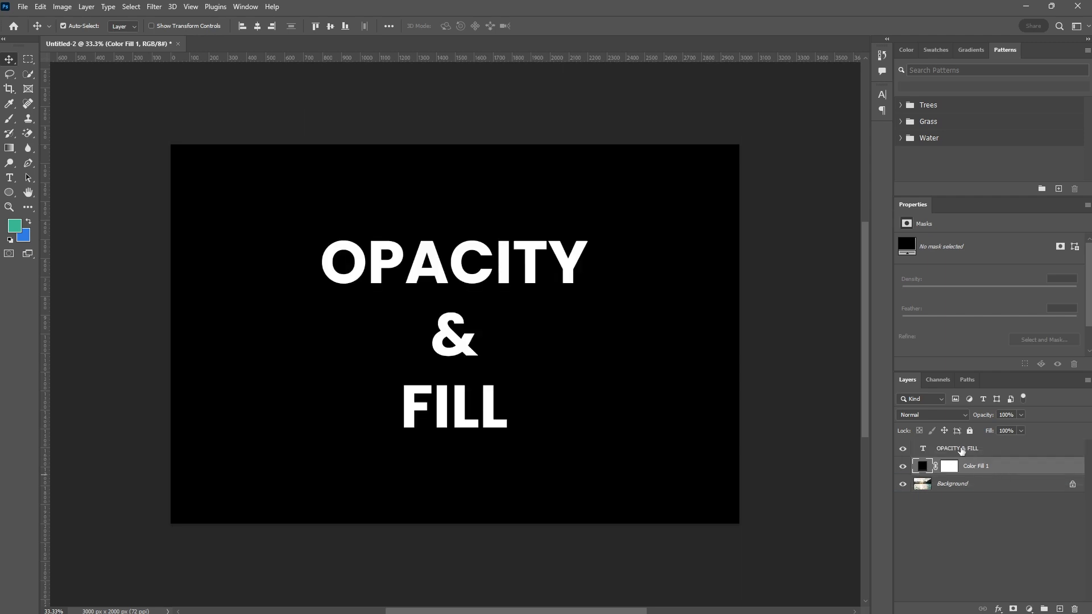
Step: Try the black fill layer at 18% opacity, and undo the opacity change
{"action": "left_click_drag", "start_coordinate": [987, 418], "coordinate": [939, 420]}
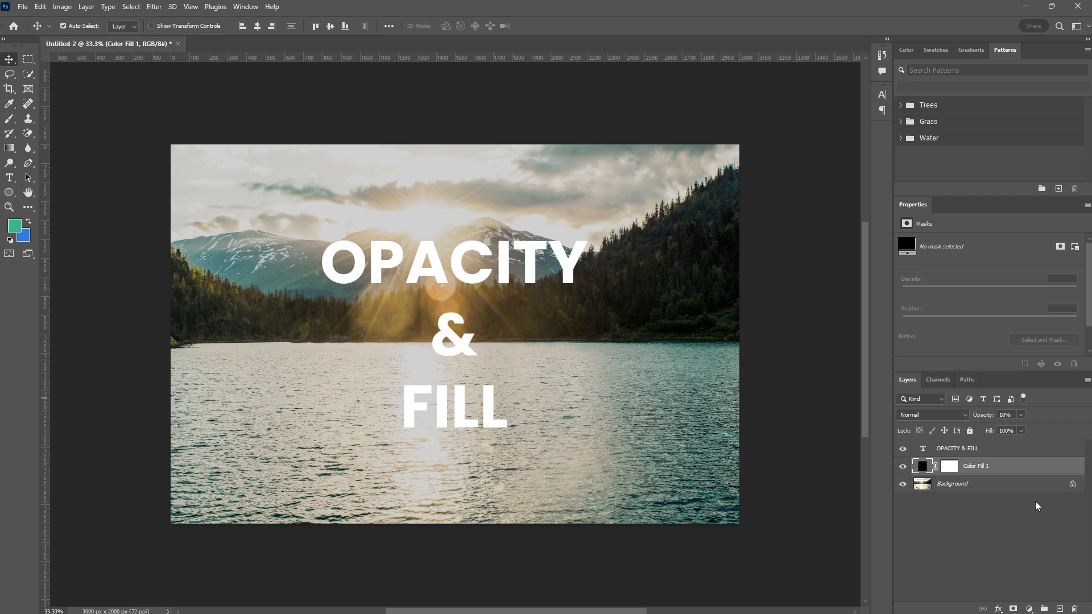
{"action": "key", "text": "ctrl"}
{"action": "key", "text": "ctrl+z"}
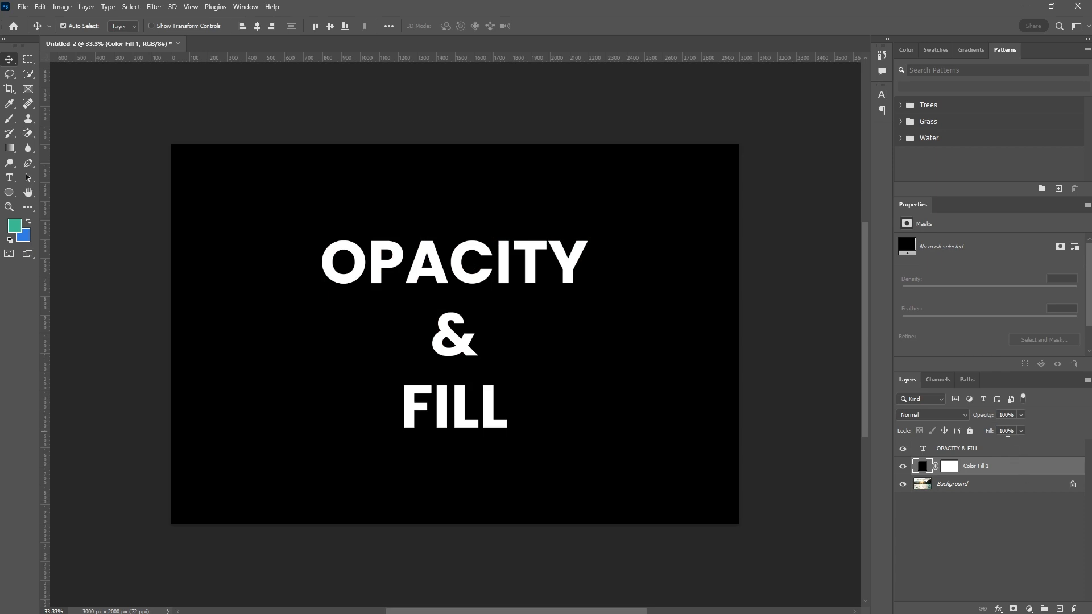
Step: Set the black fill layer's Fill value to 18%
{"action": "left_click", "coordinate": [1005, 431]}
{"action": "type", "text": "18"}
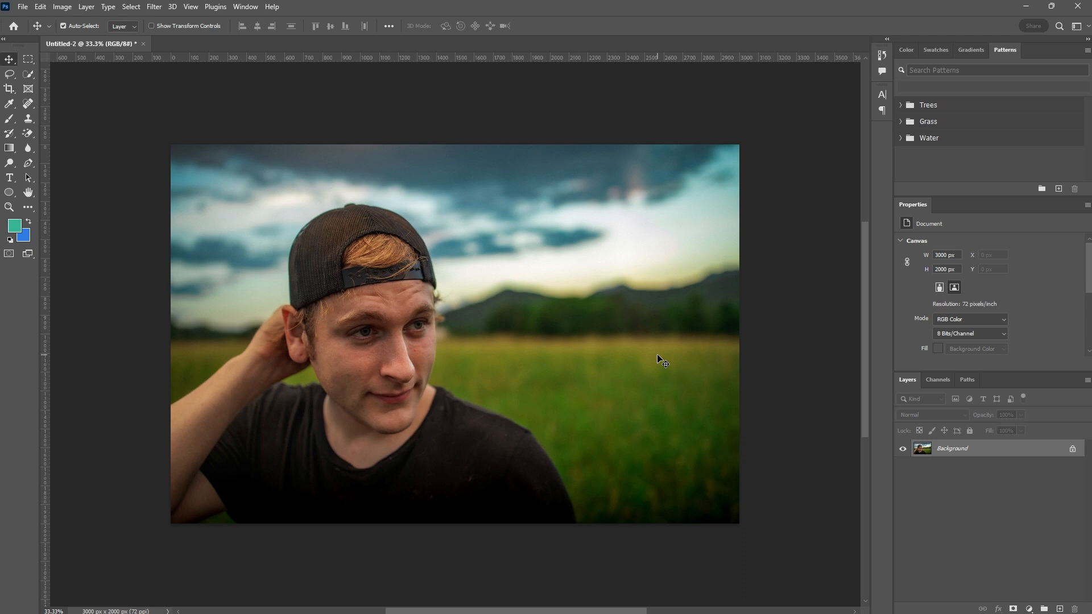
Step: Add an orange (#f0aa58) solid colour fill layer above the portrait photo's Background
{"action": "left_click", "coordinate": [1029, 609]}
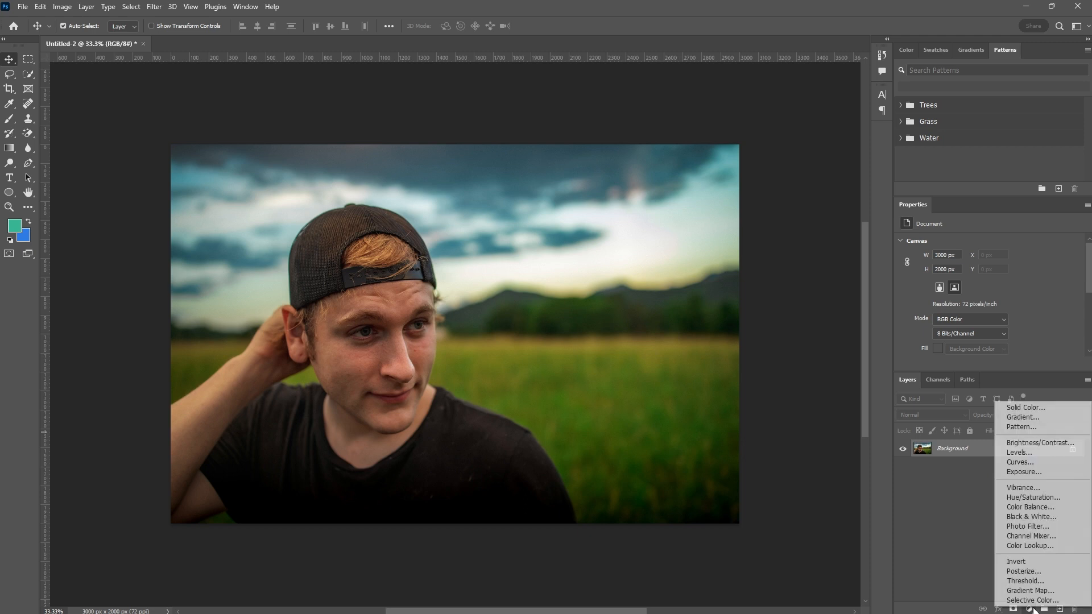
{"action": "left_click", "coordinate": [1030, 408]}
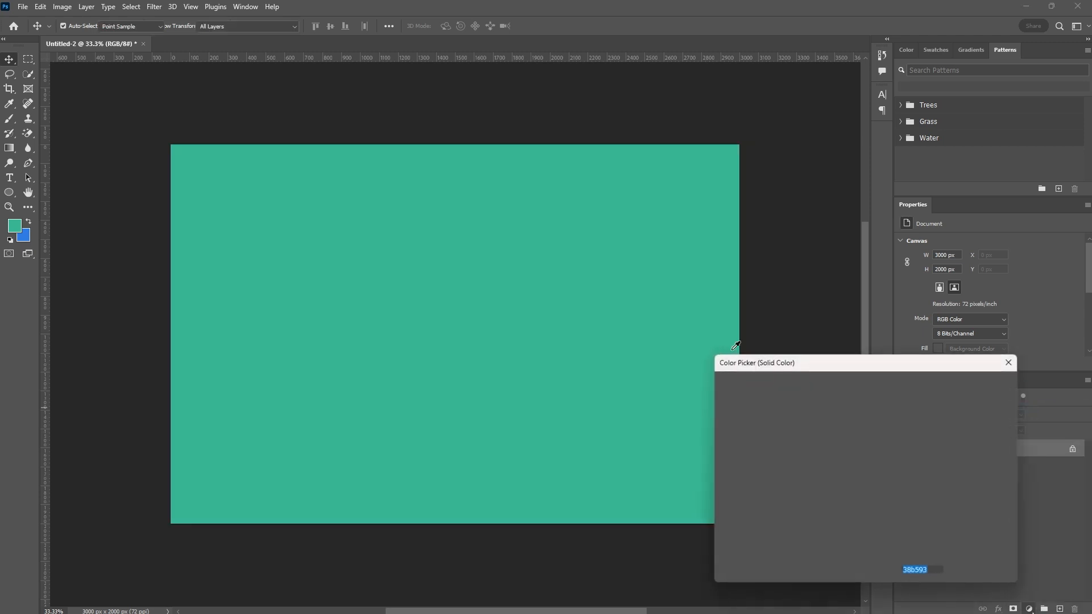
{"action": "left_click", "coordinate": [797, 397]}
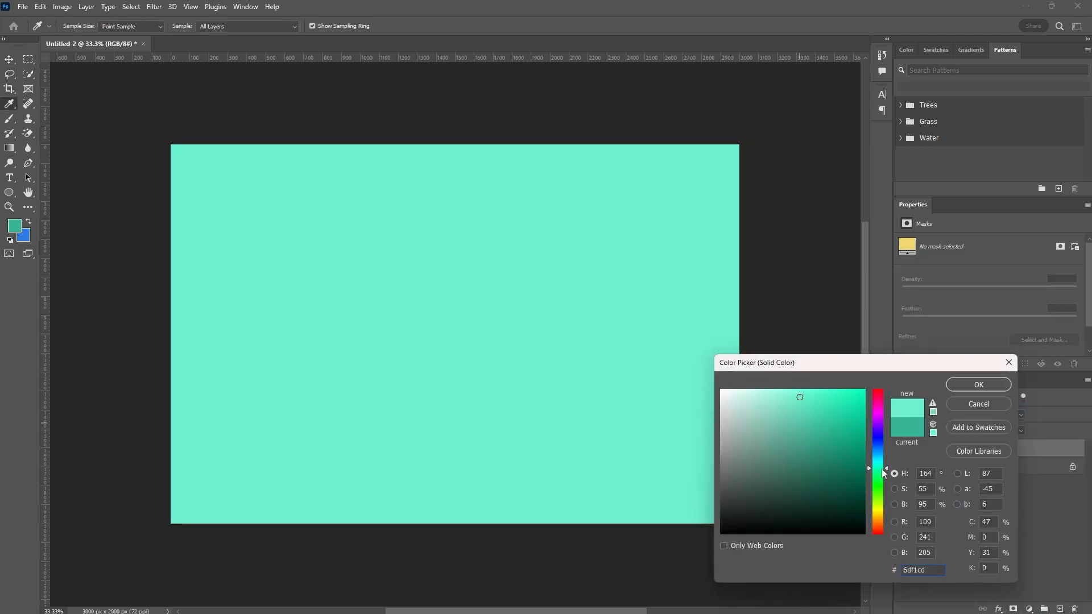
{"action": "left_click_drag", "start_coordinate": [881, 469], "coordinate": [880, 521]}
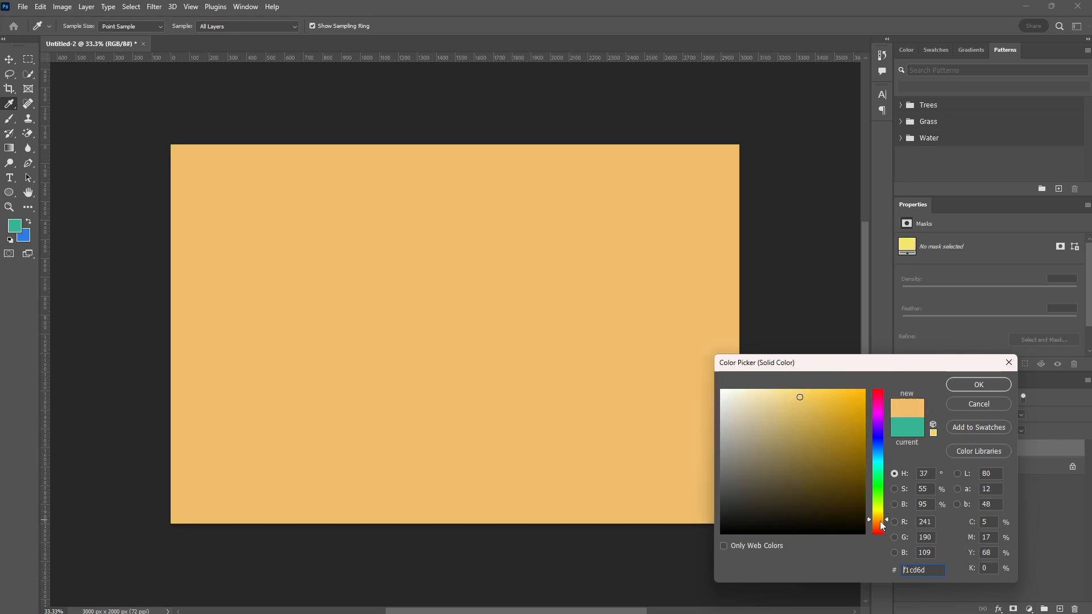
{"action": "left_click", "coordinate": [813, 396]}
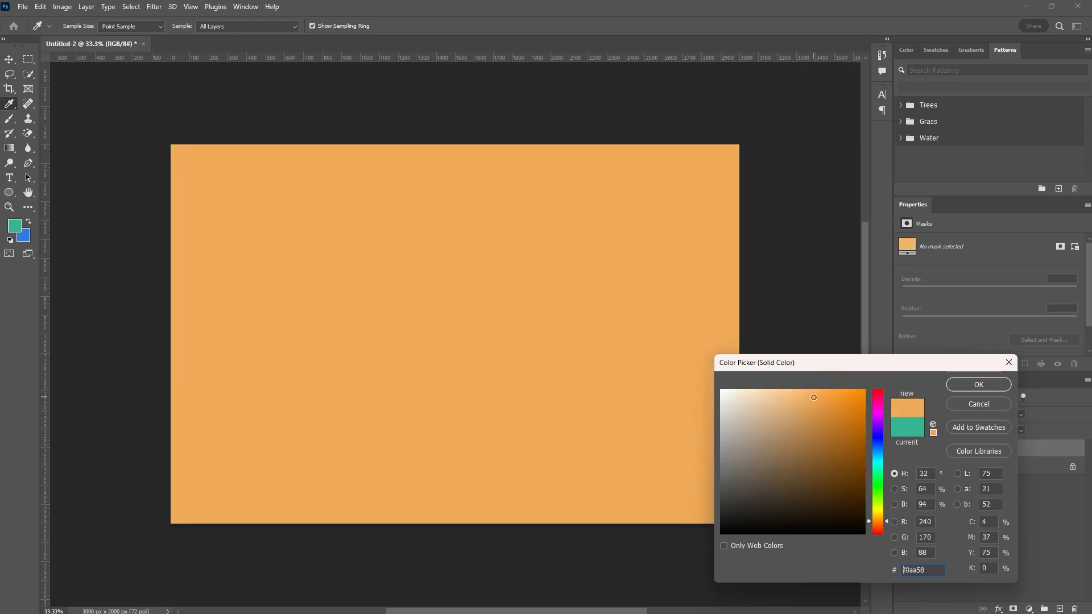
{"action": "left_click", "coordinate": [976, 385]}
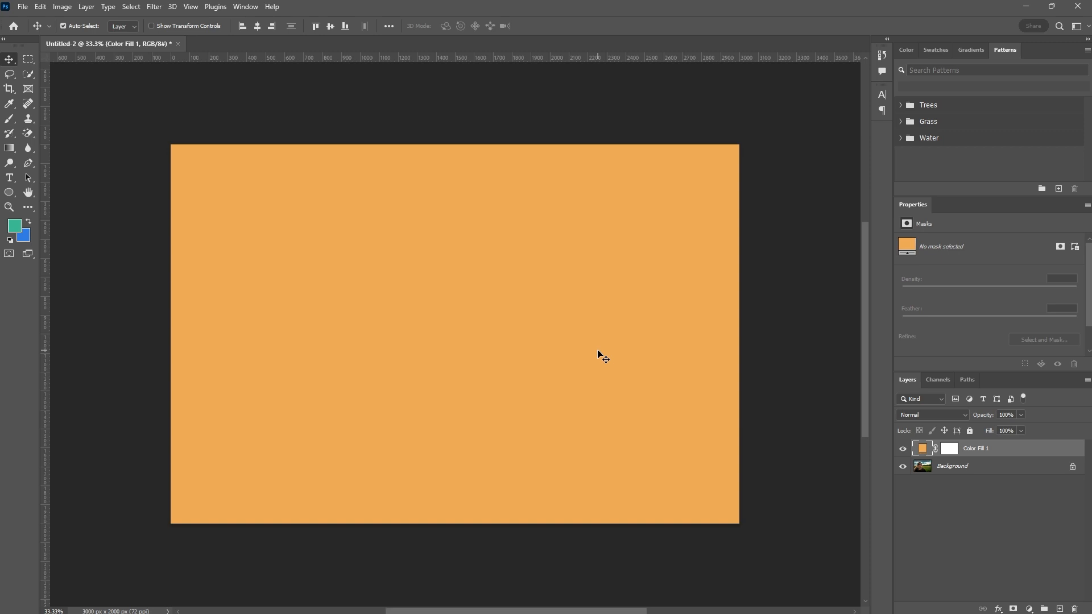
Step: Set the orange fill layer to Overlay and compare 74% opacity with 77% fill, undoing each of the two reductions
{"action": "left_click", "coordinate": [947, 418]}
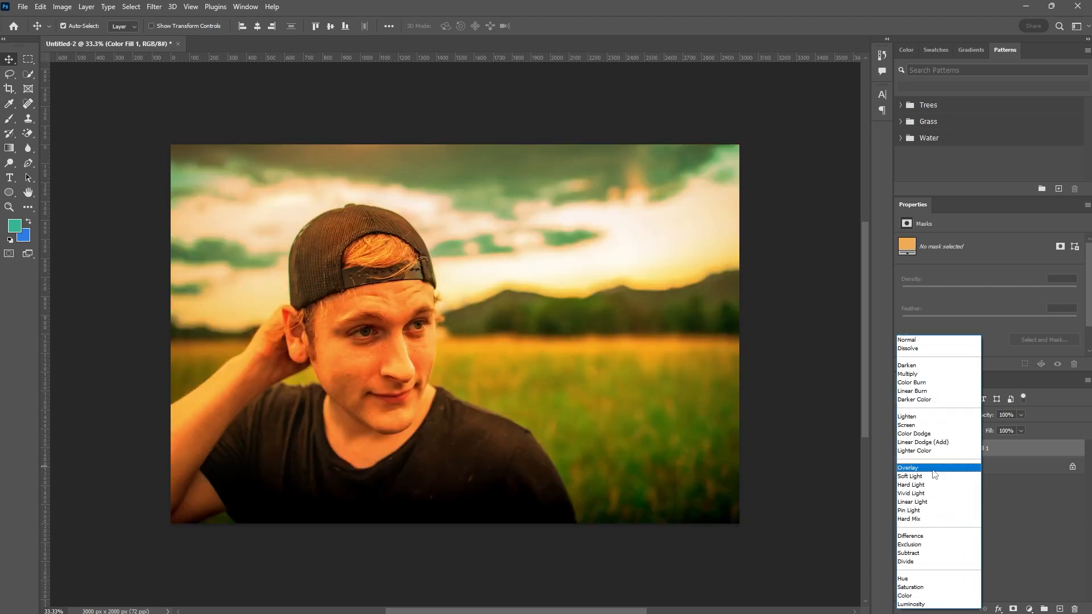
{"action": "left_click", "coordinate": [935, 469]}
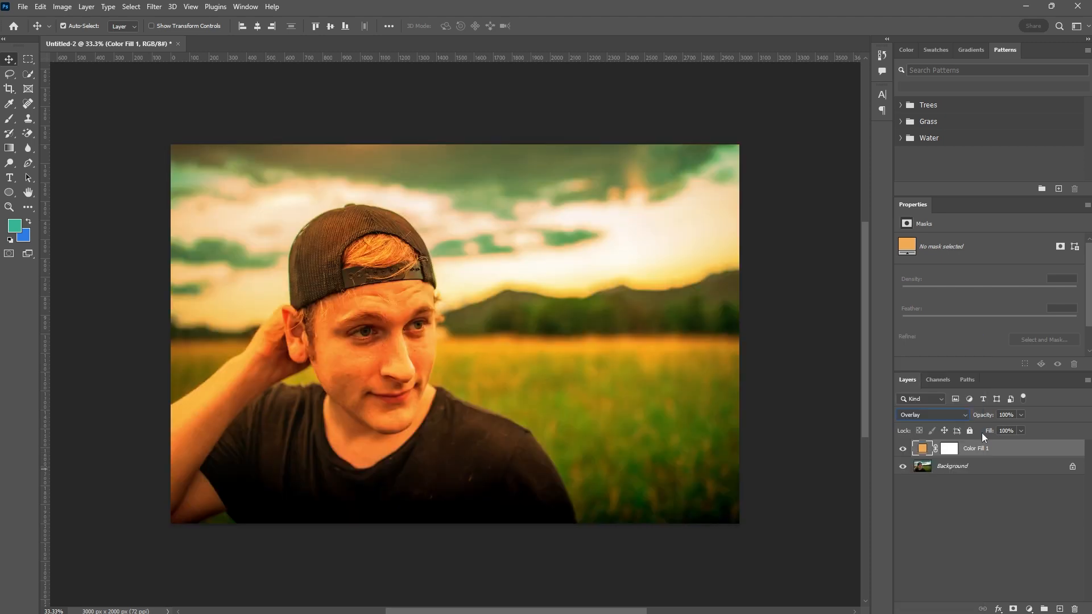
{"action": "left_click_drag", "start_coordinate": [985, 419], "coordinate": [973, 418]}
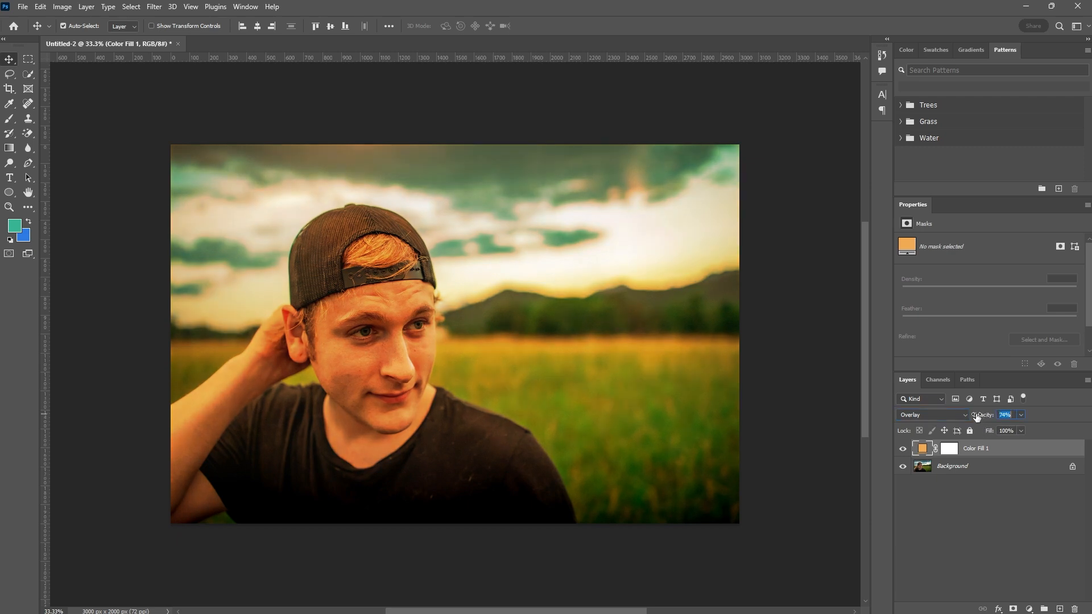
{"action": "key", "text": "ctrl+z"}
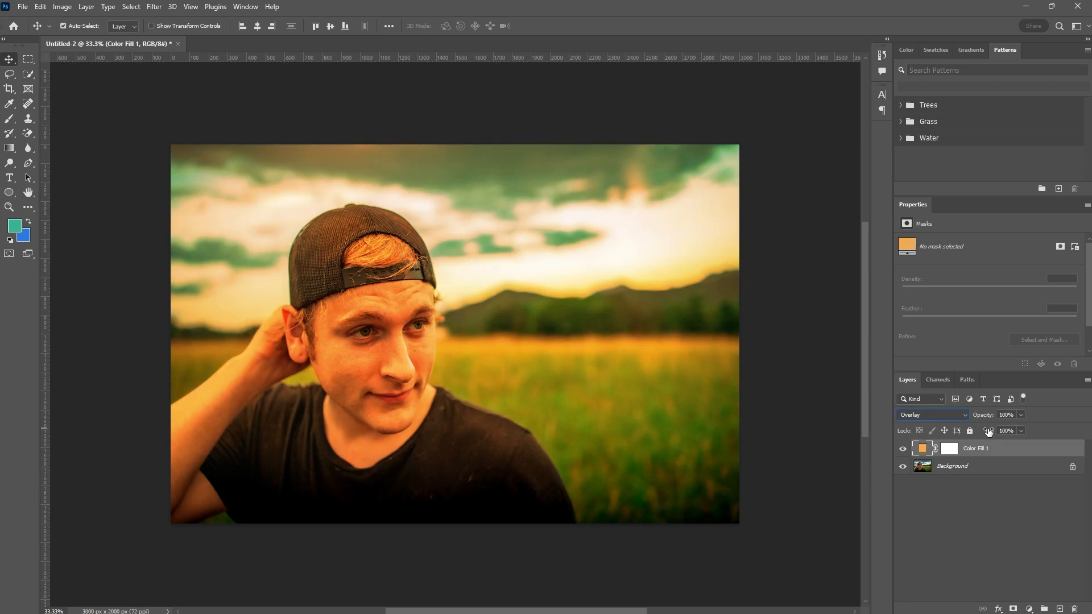
{"action": "left_click_drag", "start_coordinate": [994, 433], "coordinate": [976, 432]}
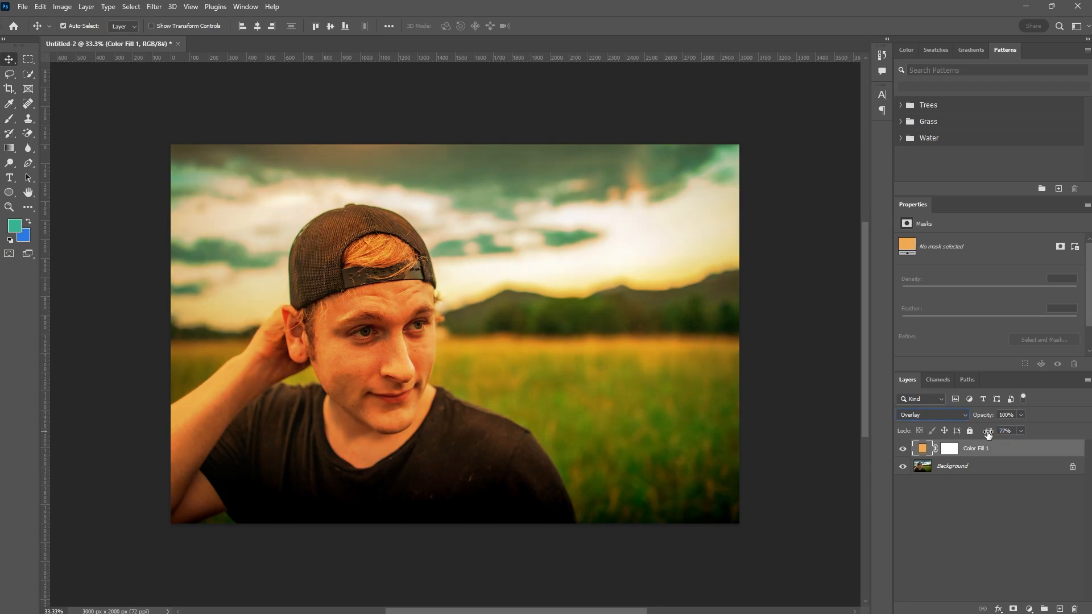
{"action": "key", "text": "ctrl+z"}
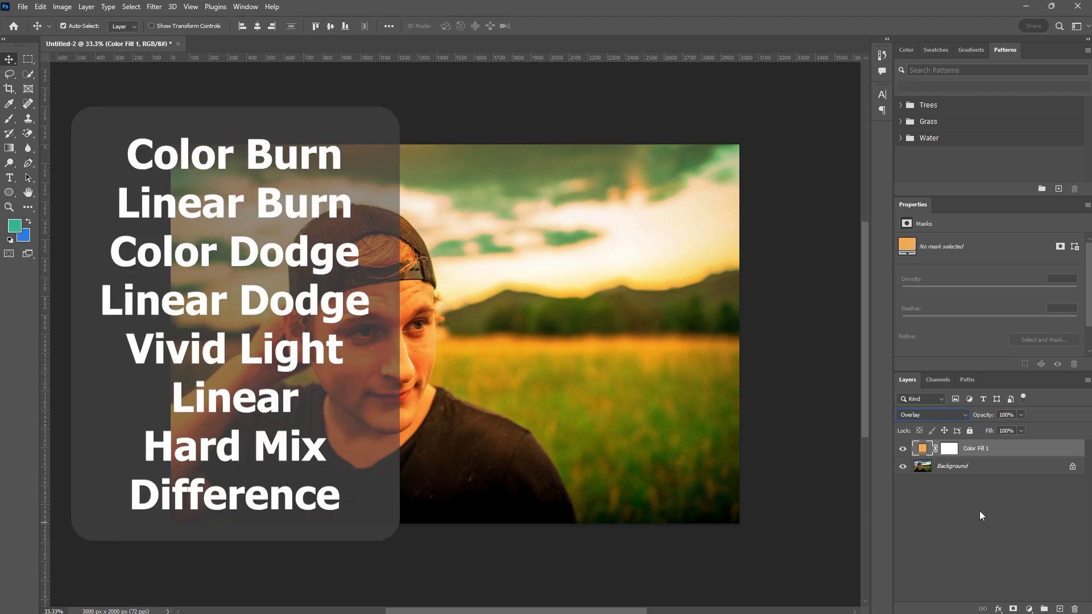
Step: Switch the orange fill layer's blend mode to Hard Mix and try a lower opacity before restoring it to 100%
{"action": "left_click", "coordinate": [958, 420]}
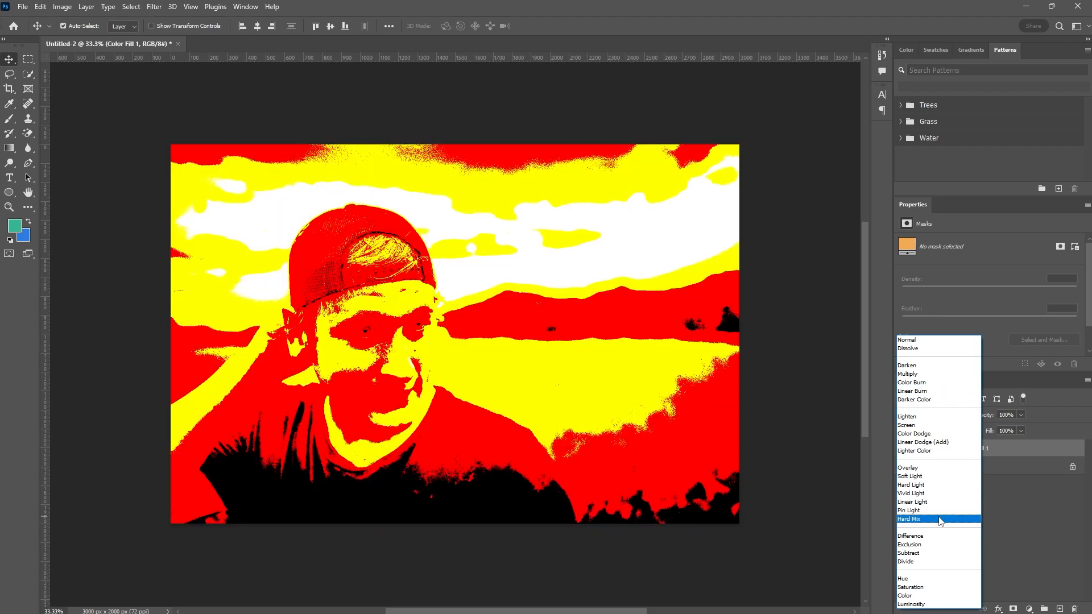
{"action": "left_click", "coordinate": [939, 519]}
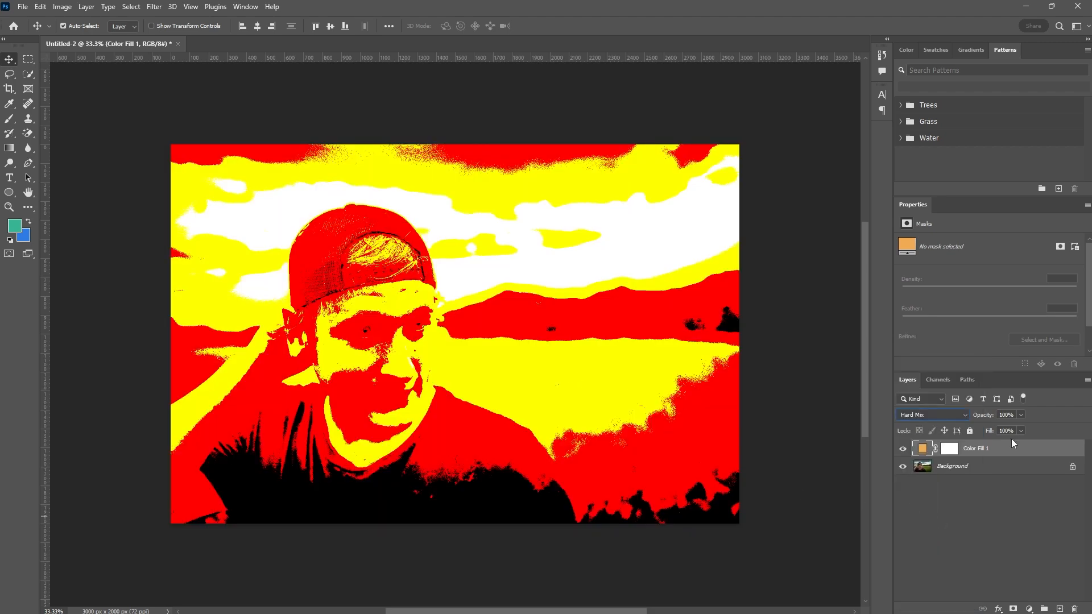
{"action": "left_click_drag", "start_coordinate": [986, 418], "coordinate": [977, 420]}
{"action": "key", "text": "0"}
Step: Try lowering the Hard Mix layer's Fill through 81% and 63% to 50%, and reset it to 100%
{"action": "left_click_drag", "start_coordinate": [991, 434], "coordinate": [985, 430]}
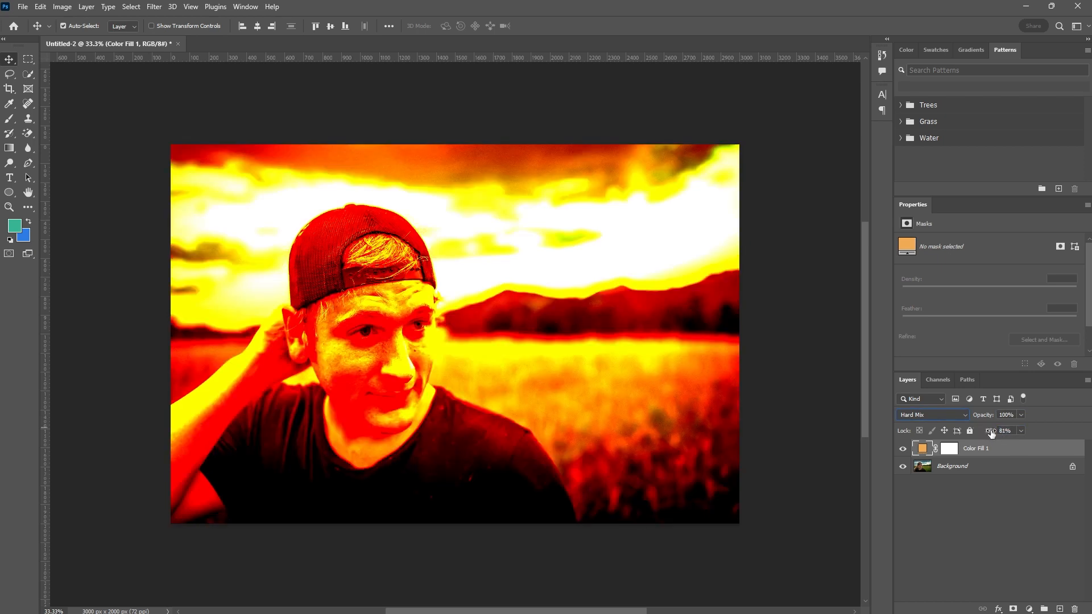
{"action": "left_click_drag", "start_coordinate": [990, 433], "coordinate": [985, 434]}
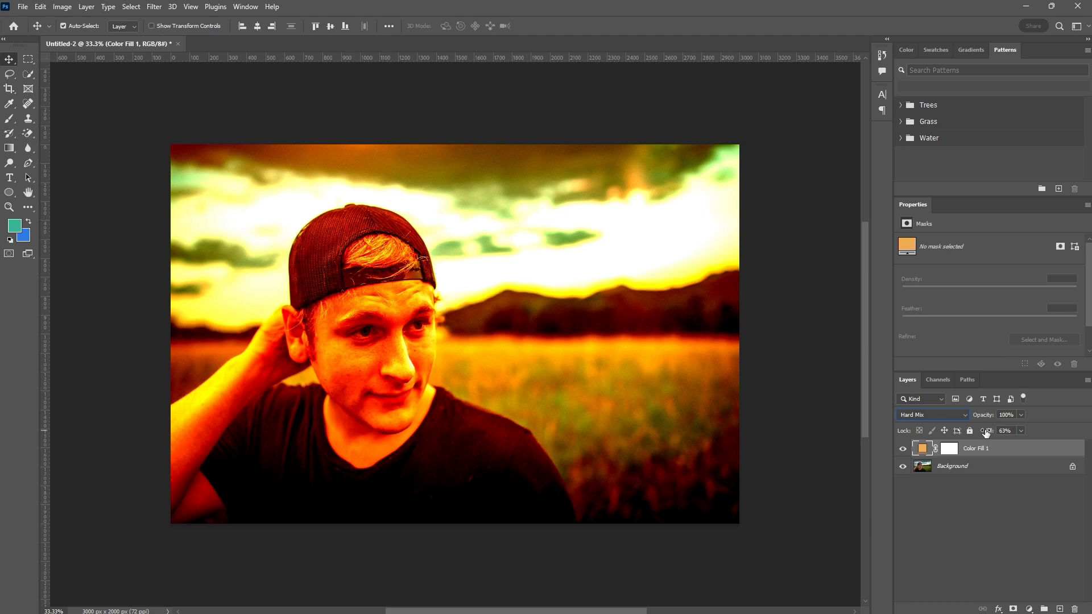
{"action": "left_click_drag", "start_coordinate": [985, 433], "coordinate": [982, 429]}
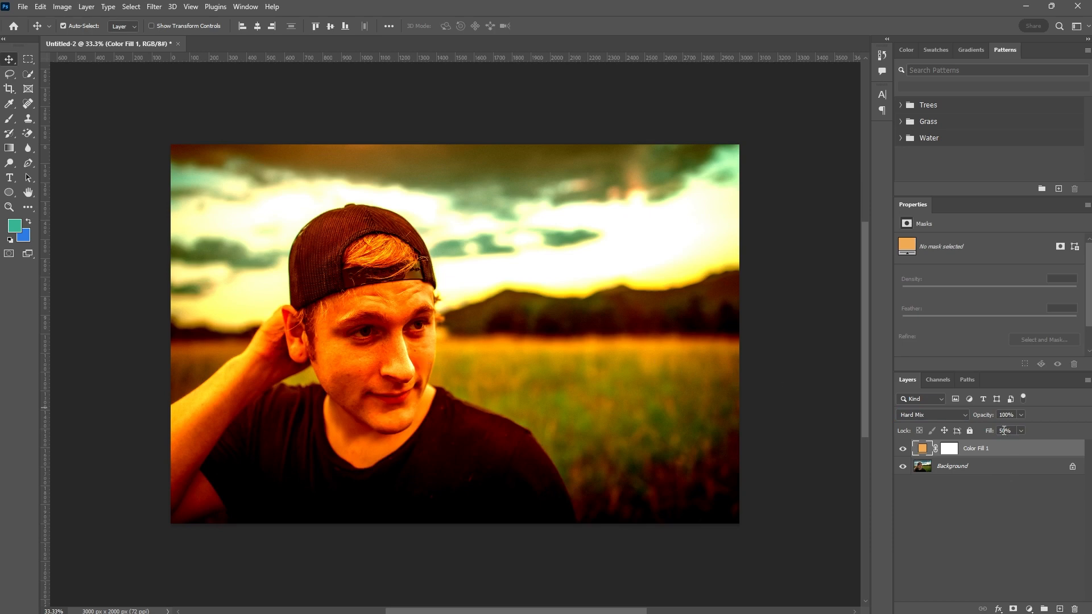
{"action": "key", "text": "shift+0"}
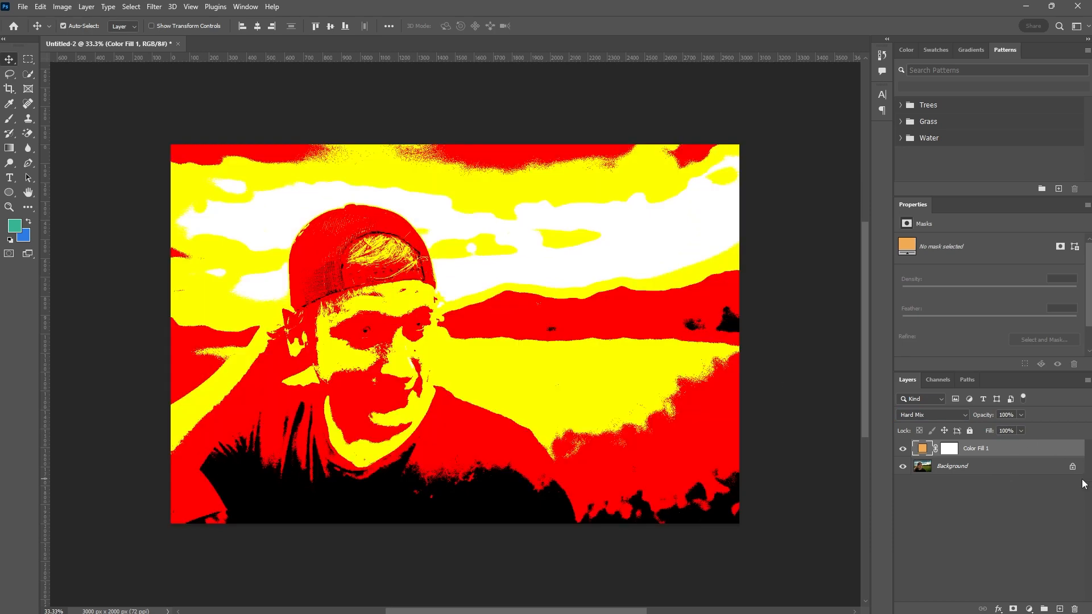
Step: Try the Hard Mix layer at 50% opacity
{"action": "left_click", "coordinate": [1004, 415]}
{"action": "type", "text": "50"}
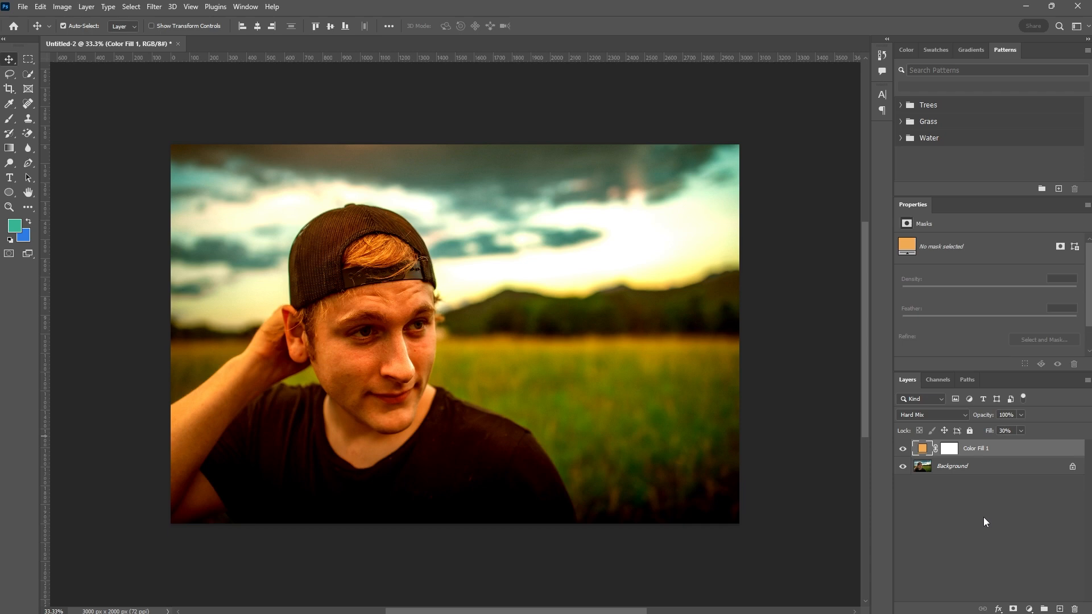
Step: Open the Color Fill 1 blending options and try raising the current layer's black Blend If limit to 203 before returning it to 0
{"action": "double_click", "coordinate": [1005, 449]}
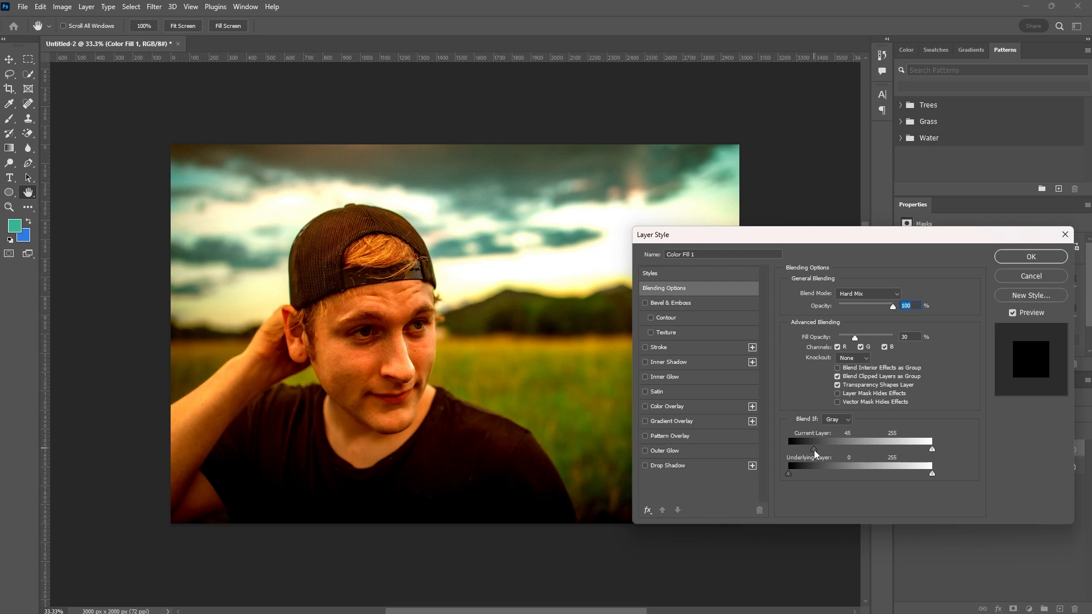
{"action": "left_click_drag", "start_coordinate": [817, 450], "coordinate": [905, 453]}
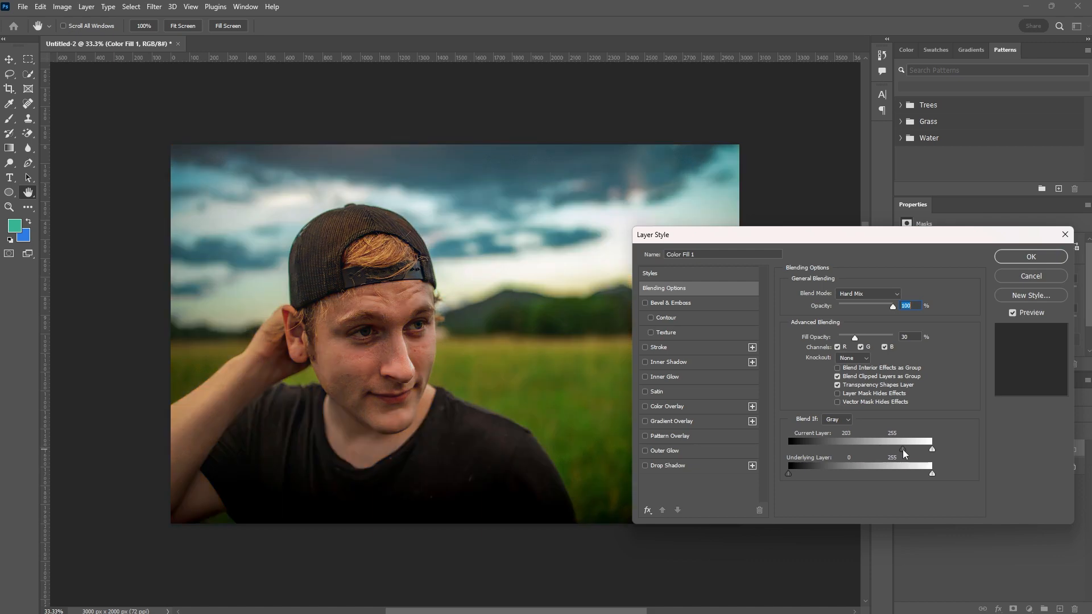
{"action": "left_click_drag", "start_coordinate": [905, 453], "coordinate": [788, 450]}
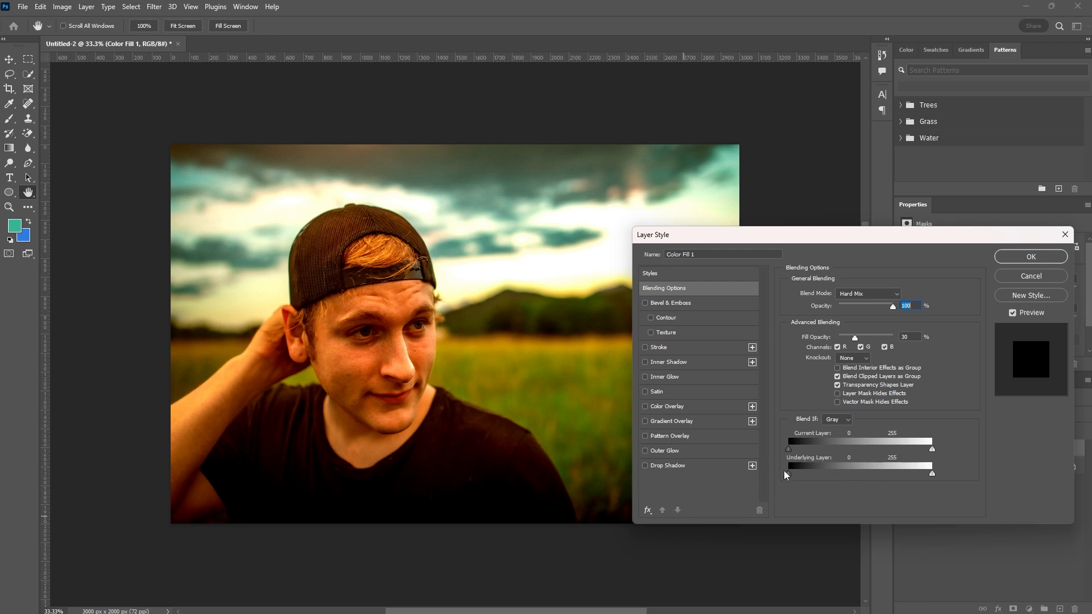
Step: Adjust the Blend If range of the underlying layer by raising its black limit in the Color Fill 1 blending options
{"action": "left_click_drag", "start_coordinate": [789, 477], "coordinate": [765, 479]}
{"action": "mouse_move", "coordinate": [931, 474]}
{"action": "left_mouse_down"}
{"action": "mouse_move", "coordinate": [894, 474]}
{"action": "mouse_move", "coordinate": [938, 478]}
{"action": "left_mouse_up"}
{"action": "left_click_drag", "start_coordinate": [788, 475], "coordinate": [813, 481]}
{"action": "left_click_drag", "start_coordinate": [814, 475], "coordinate": [839, 476]}
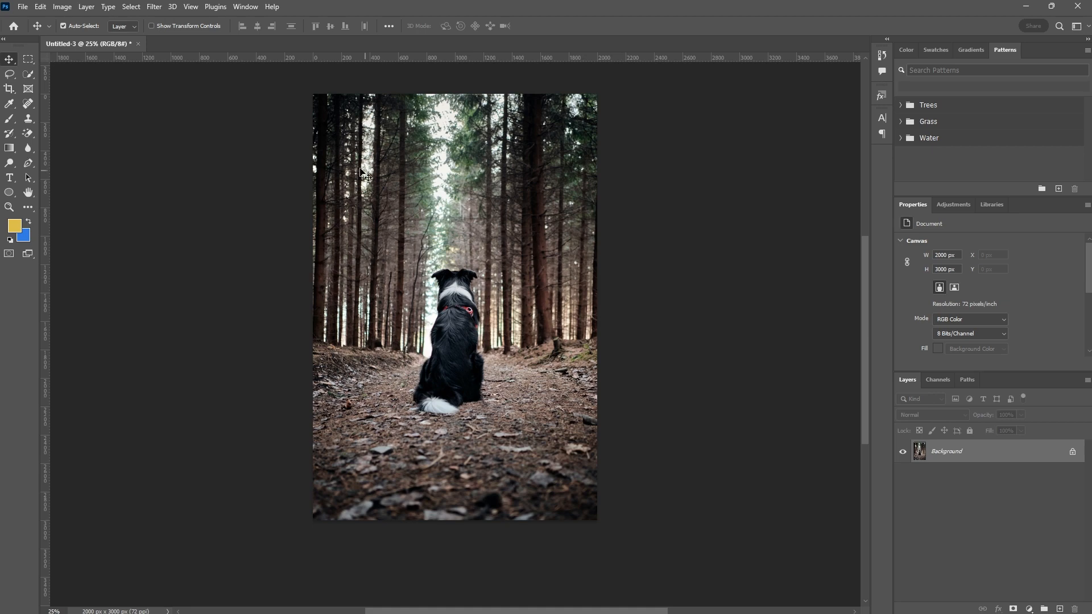
Step: Add a new blank layer above the Background of the dog photo
{"action": "left_click", "coordinate": [1060, 608]}
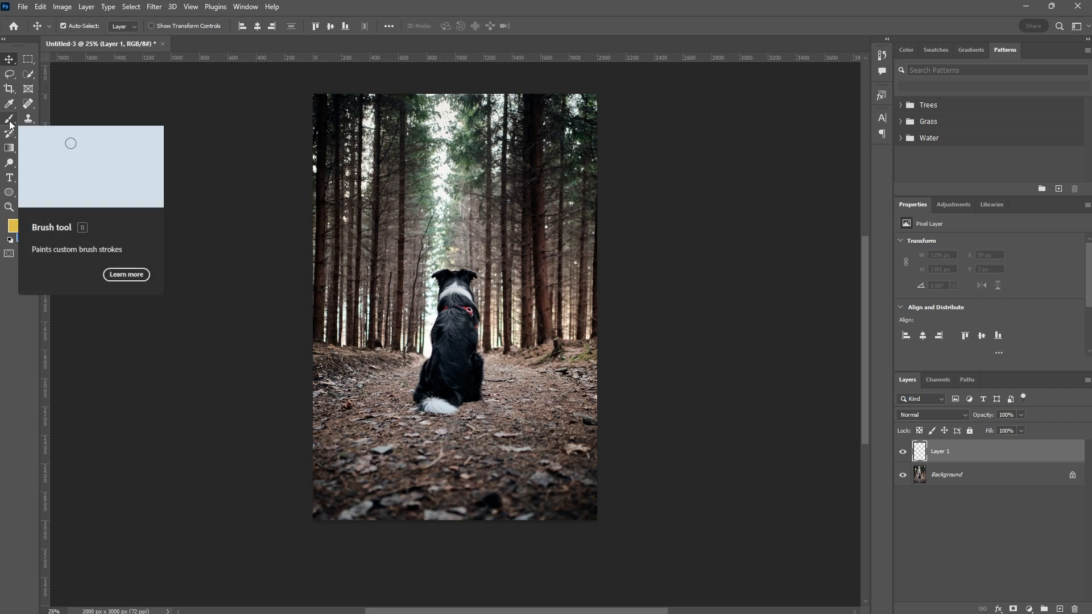
Step: Choose the Brush tool with the Soft Round brush from the General Brushes set
{"action": "left_click", "coordinate": [9, 121]}
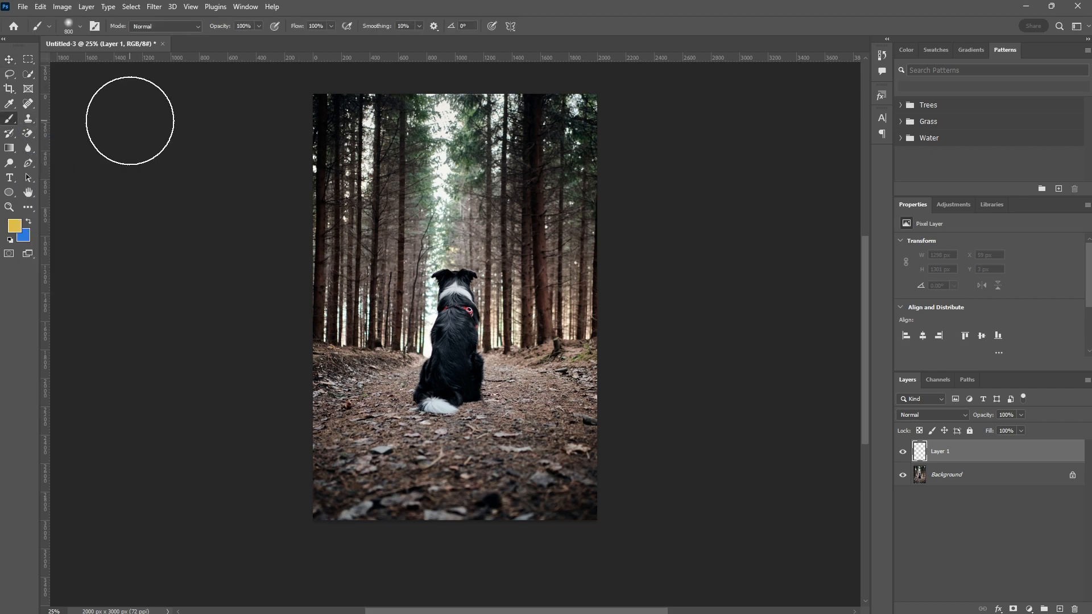
{"action": "left_click", "coordinate": [80, 27]}
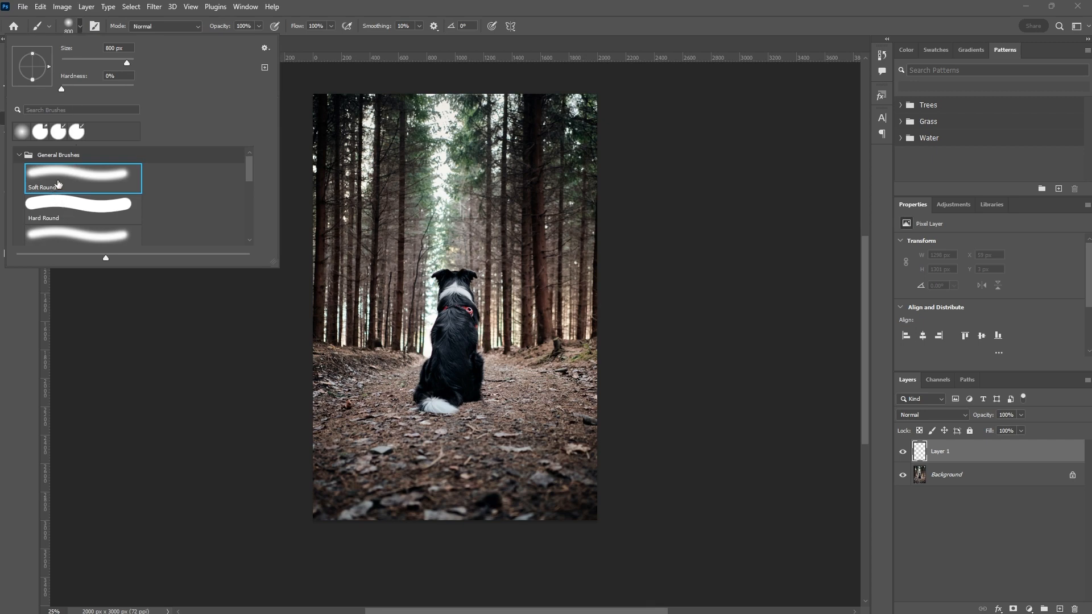
{"action": "left_click", "coordinate": [69, 156]}
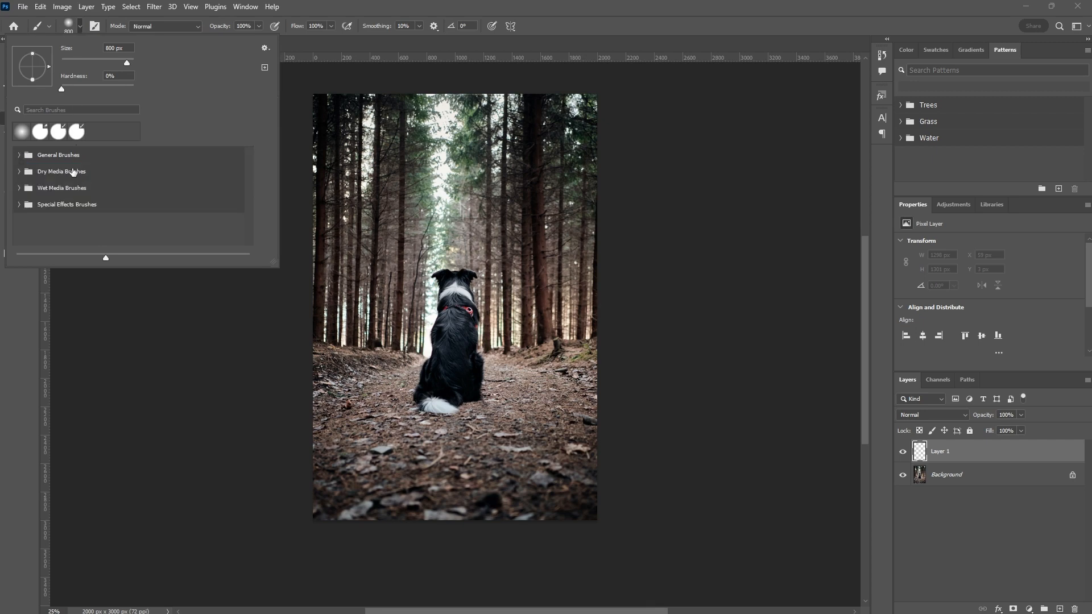
{"action": "left_click", "coordinate": [18, 156]}
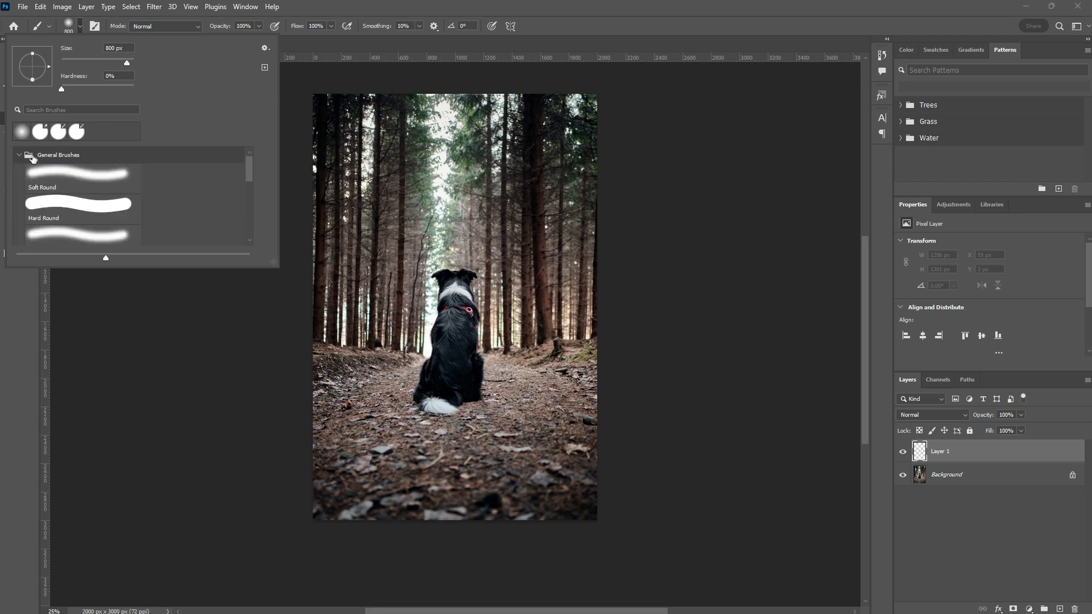
{"action": "left_click", "coordinate": [67, 182]}
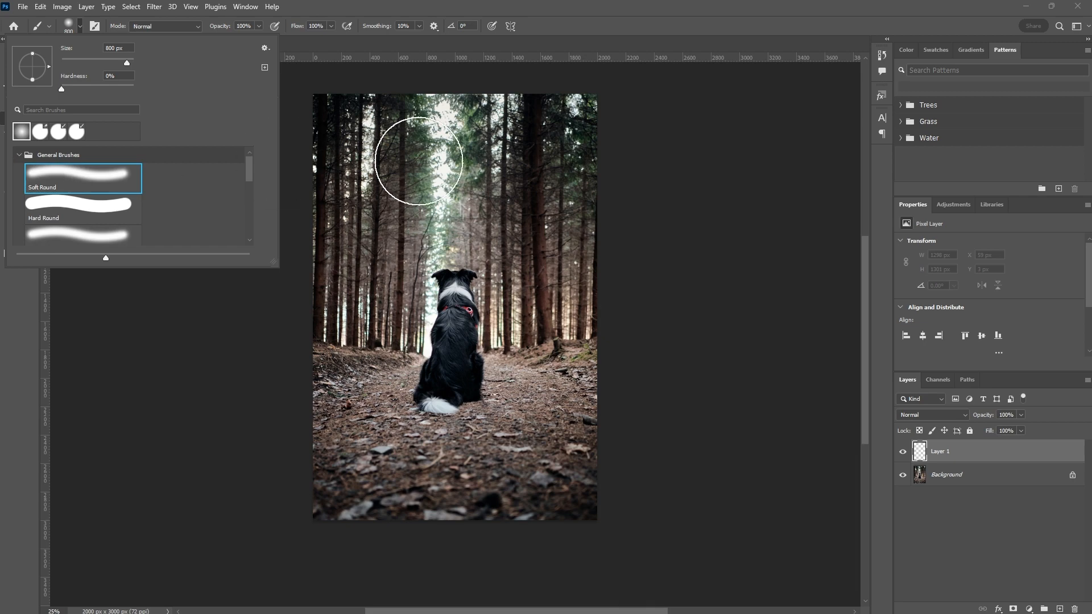
{"action": "left_click", "coordinate": [472, 233]}
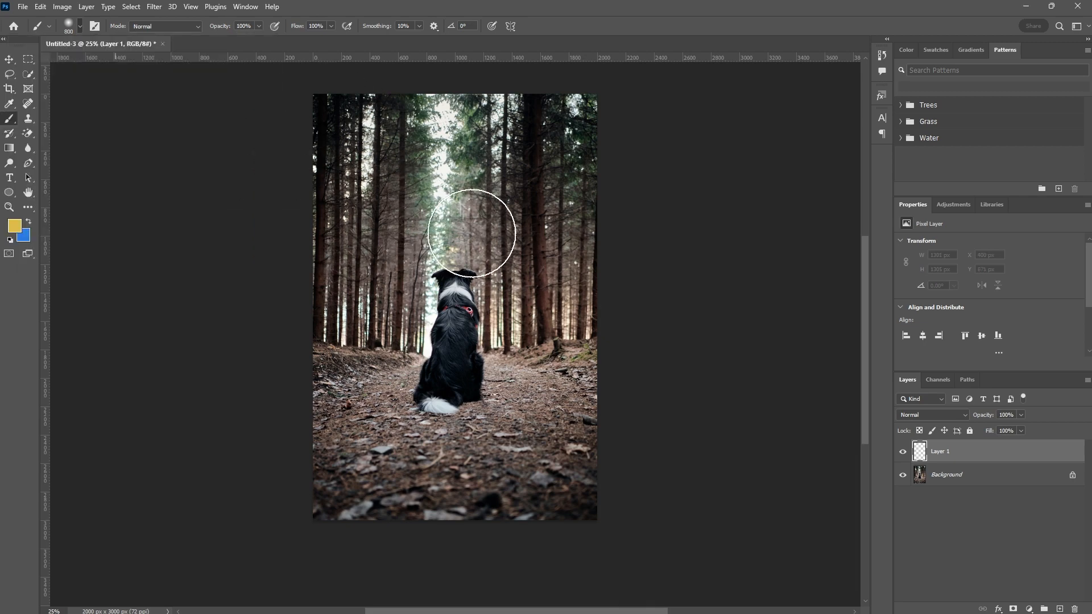
{"action": "left_click", "coordinate": [465, 228]}
{"action": "key", "text": "ctrl+z"}
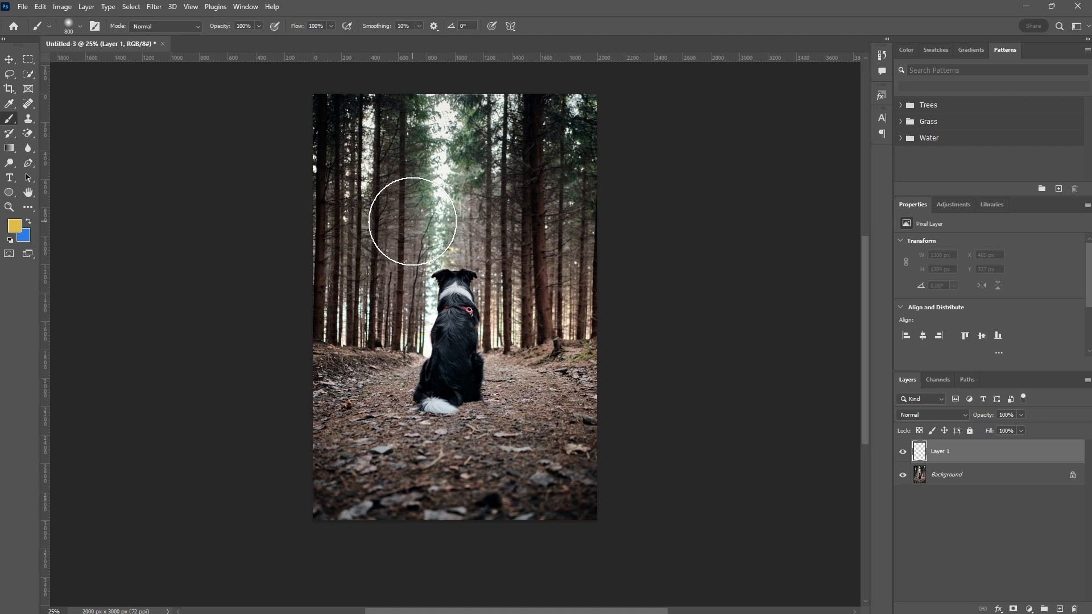
Step: Adjust the brush size to 800 px and paint one soft yellow dab over the trees left of the dog on Layer 1
{"action": "key", "text": "bracketleft"}
{"action": "key", "text": "bracketleft"}
{"action": "key", "text": "bracketleft"}
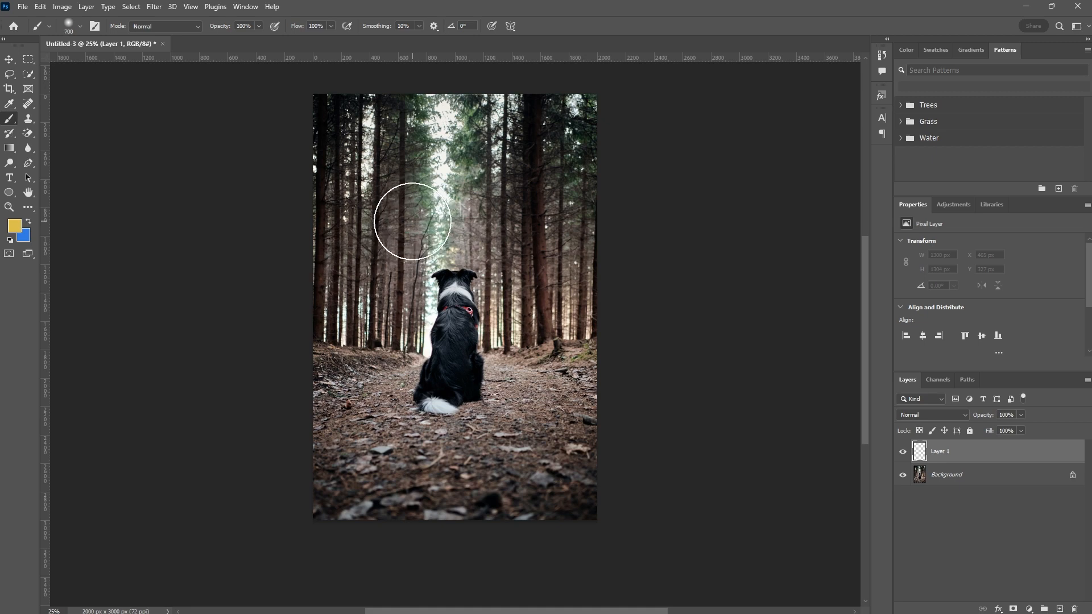
{"action": "key", "text": "bracketright"}
{"action": "key", "text": "bracketright"}
{"action": "key", "text": "bracketright"}
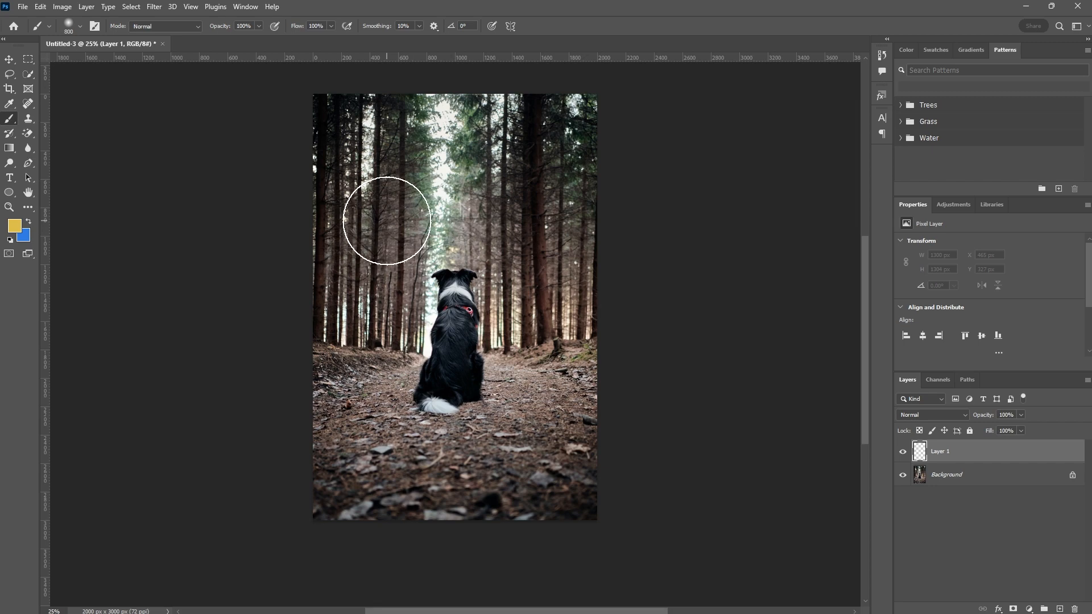
{"action": "left_click", "coordinate": [387, 221]}
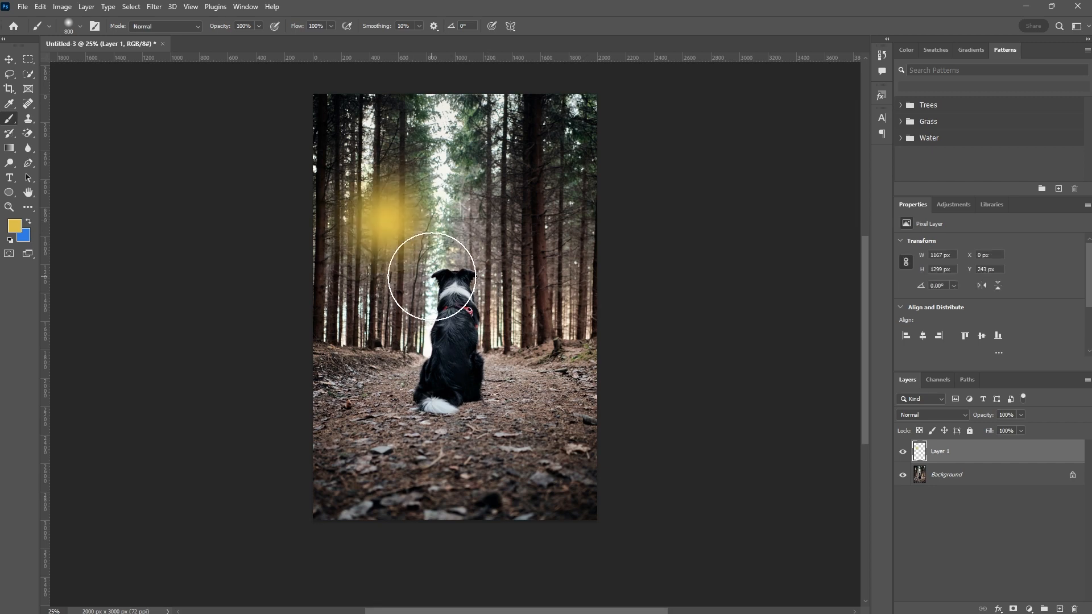
Step: Reposition the yellow dab with the Move tool so it sits higher among the tree trunks left of the clearing
{"action": "key", "text": "v"}
{"action": "mouse_move", "coordinate": [382, 227]}
{"action": "left_mouse_down"}
{"action": "mouse_move", "coordinate": [413, 285]}
{"action": "mouse_move", "coordinate": [412, 228]}
{"action": "mouse_move", "coordinate": [392, 244]}
{"action": "mouse_move", "coordinate": [373, 163]}
{"action": "mouse_move", "coordinate": [473, 159]}
{"action": "mouse_move", "coordinate": [380, 243]}
{"action": "mouse_move", "coordinate": [400, 239]}
{"action": "mouse_move", "coordinate": [401, 249]}
{"action": "mouse_move", "coordinate": [401, 231]}
{"action": "left_mouse_up"}
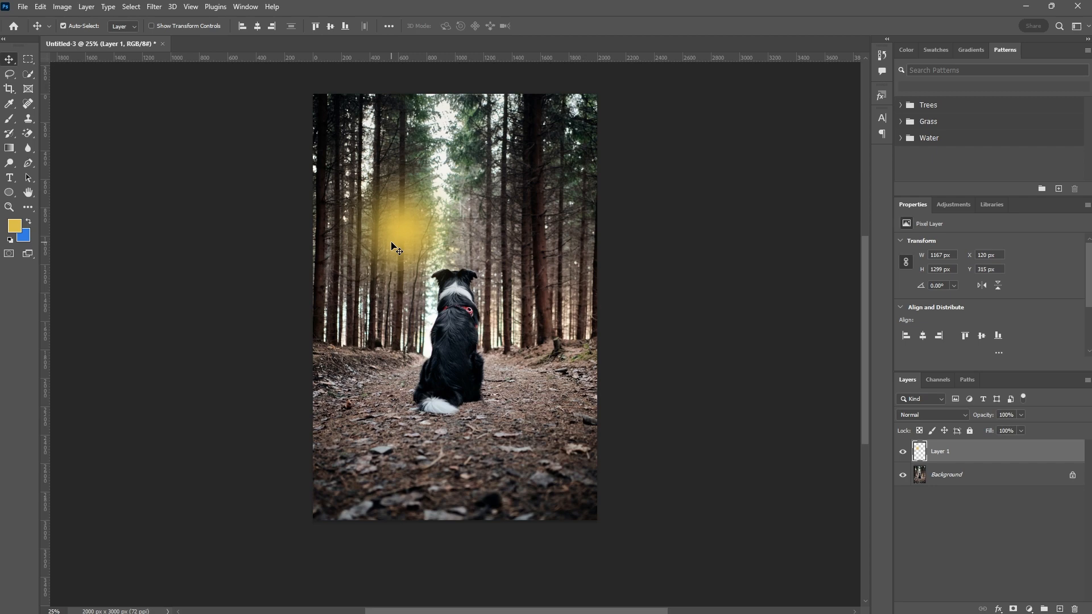
{"action": "mouse_move", "coordinate": [403, 233]}
{"action": "left_mouse_down"}
{"action": "mouse_move", "coordinate": [414, 196]}
{"action": "mouse_move", "coordinate": [405, 205]}
{"action": "left_mouse_up"}
Step: Set Layer 1 to the Color Dodge blend mode, shift the glow slightly lower left, and reduce its Fill to 87%
{"action": "left_click", "coordinate": [932, 414]}
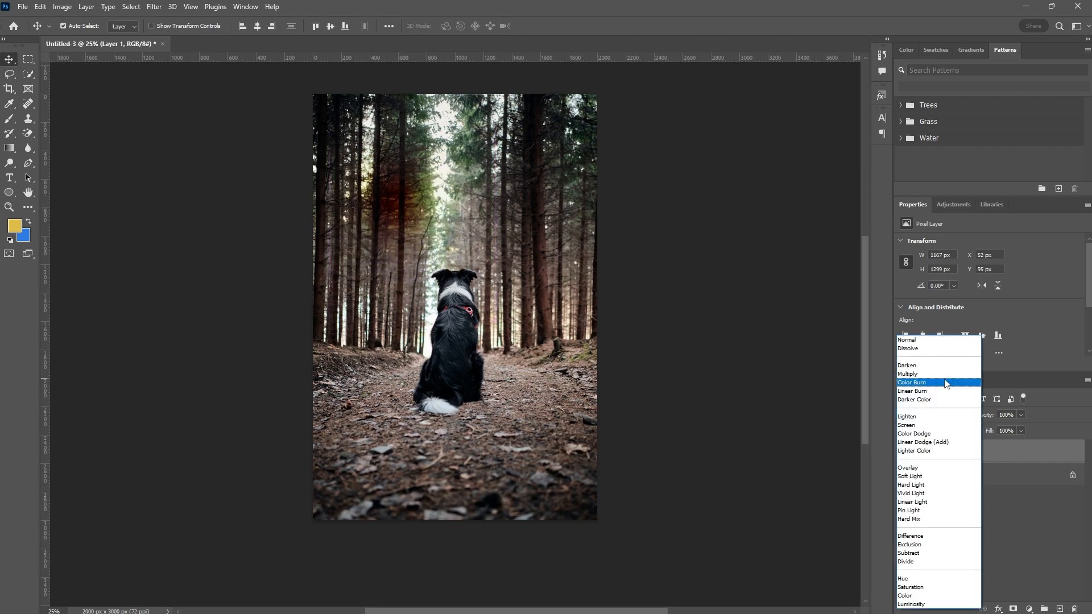
{"action": "left_click", "coordinate": [944, 436]}
{"action": "mouse_move", "coordinate": [390, 199]}
{"action": "left_mouse_down"}
{"action": "mouse_move", "coordinate": [469, 191]}
{"action": "mouse_move", "coordinate": [380, 180]}
{"action": "mouse_move", "coordinate": [355, 250]}
{"action": "mouse_move", "coordinate": [441, 161]}
{"action": "mouse_move", "coordinate": [443, 130]}
{"action": "mouse_move", "coordinate": [358, 255]}
{"action": "mouse_move", "coordinate": [374, 207]}
{"action": "left_mouse_up"}
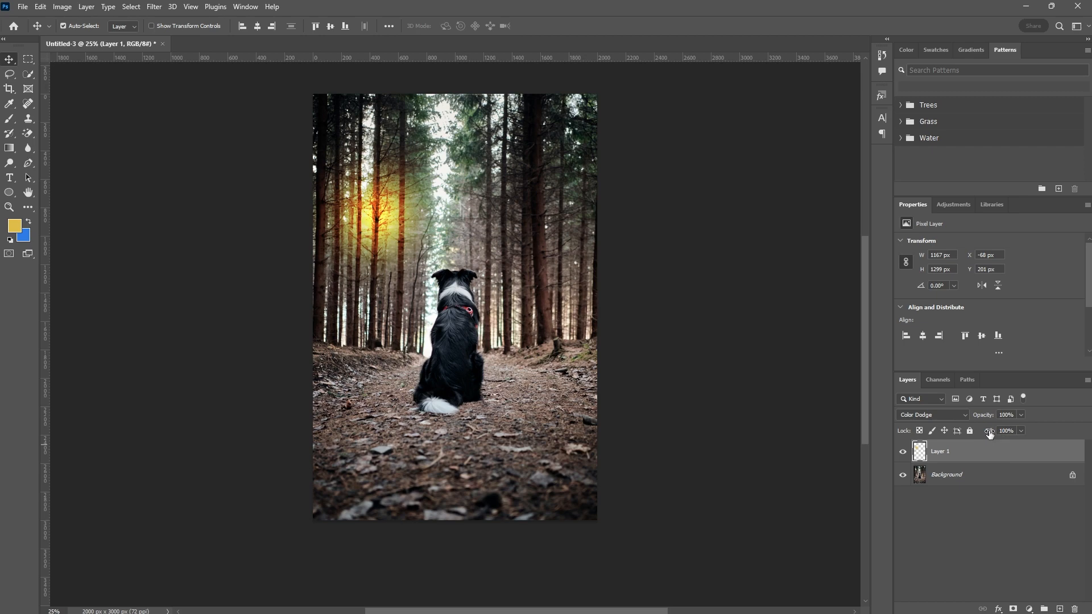
{"action": "left_click_drag", "start_coordinate": [990, 434], "coordinate": [988, 434]}
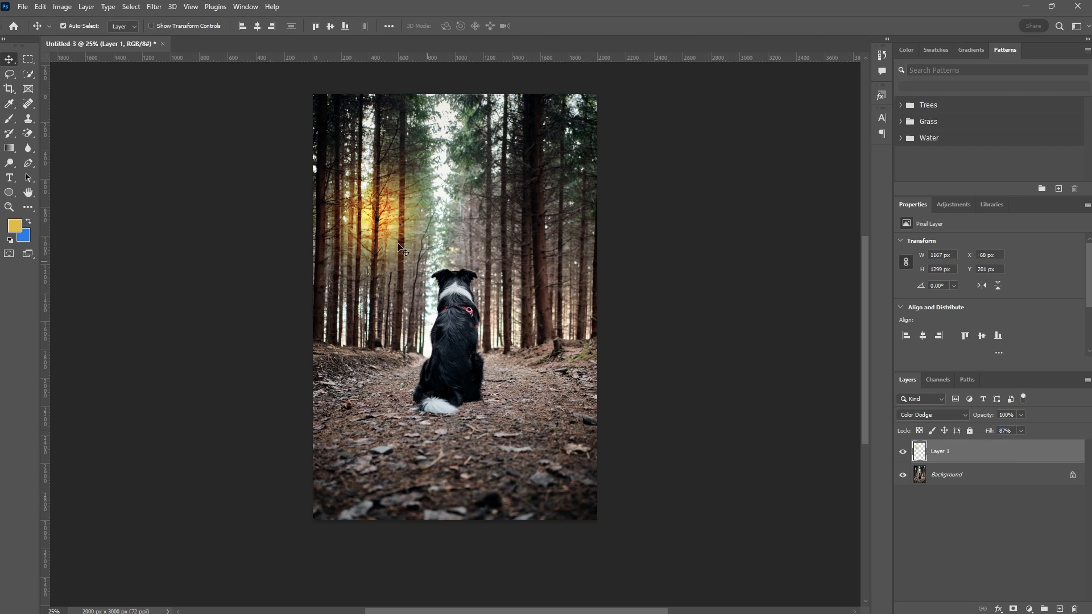
Step: Move the glow up among the upper-left trees and scale it to about 113% with Free Transform
{"action": "left_click_drag", "start_coordinate": [372, 211], "coordinate": [351, 159]}
{"action": "key", "text": "ctrl+t"}
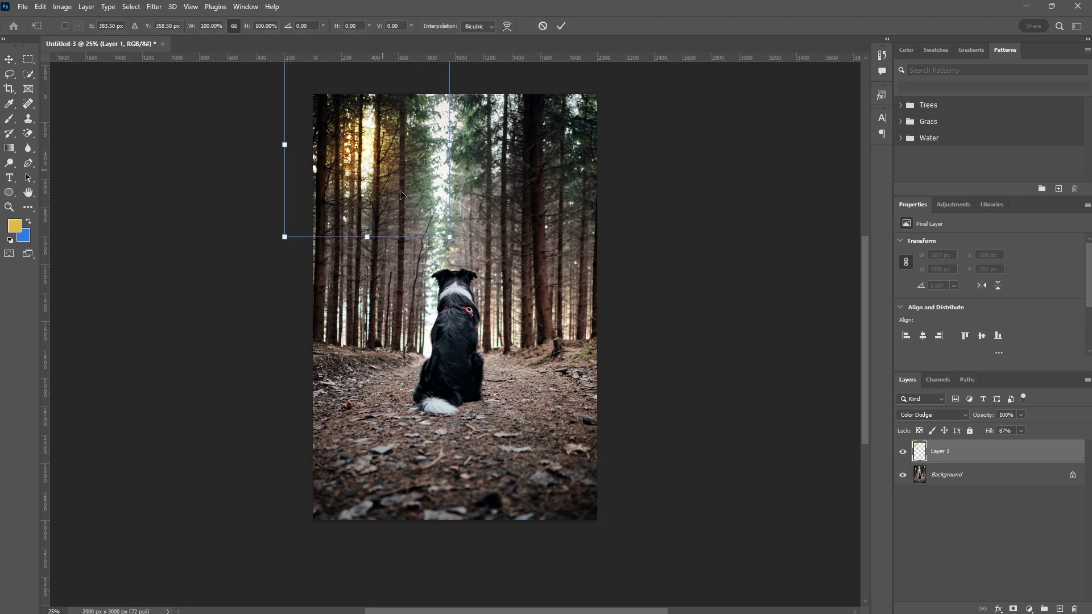
{"action": "left_click_drag", "start_coordinate": [448, 237], "coordinate": [473, 260]}
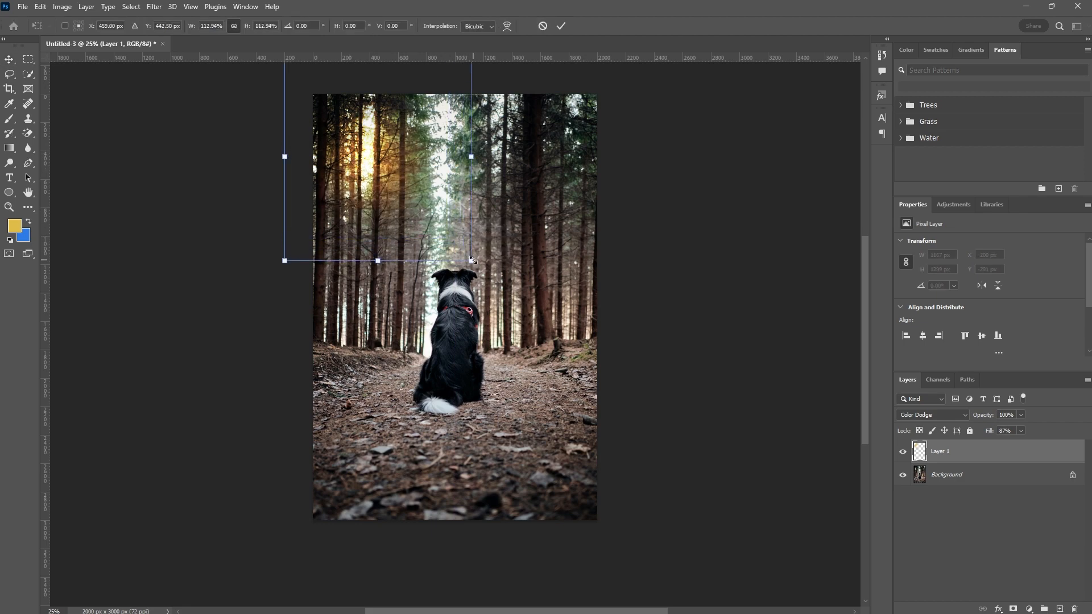
{"action": "key", "text": "Return"}
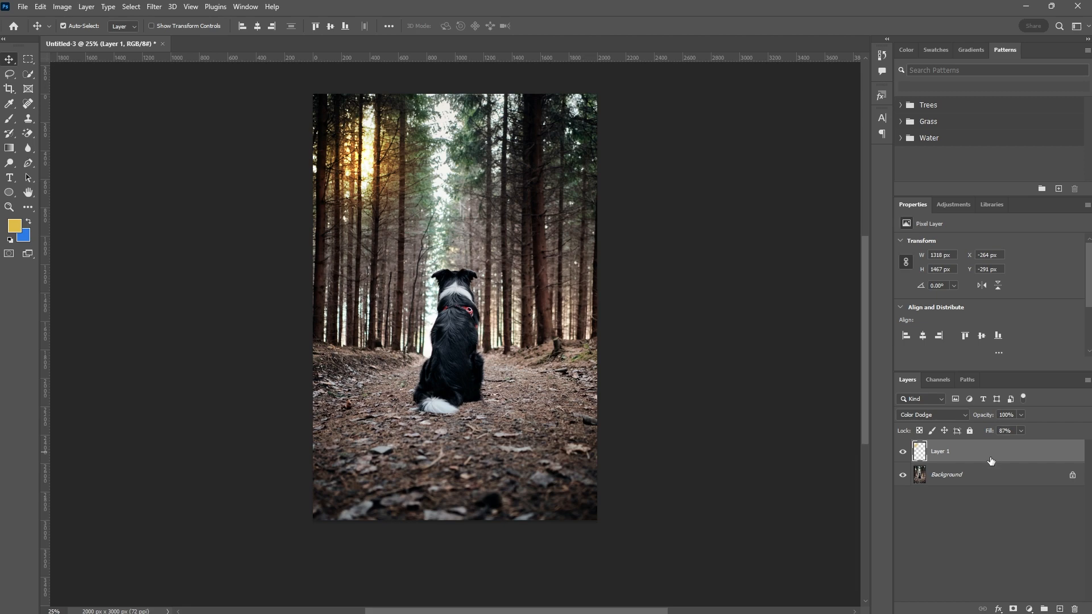
Step: Turn off Transparency Shapes Layer in the Layer 1 blending options
{"action": "double_click", "coordinate": [990, 461]}
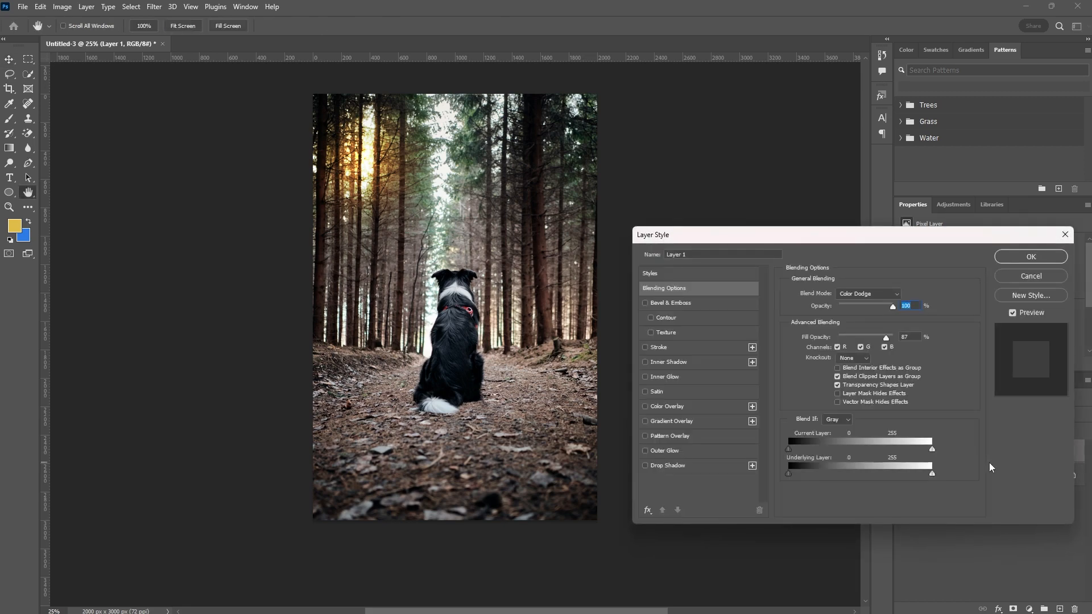
{"action": "left_click", "coordinate": [838, 385]}
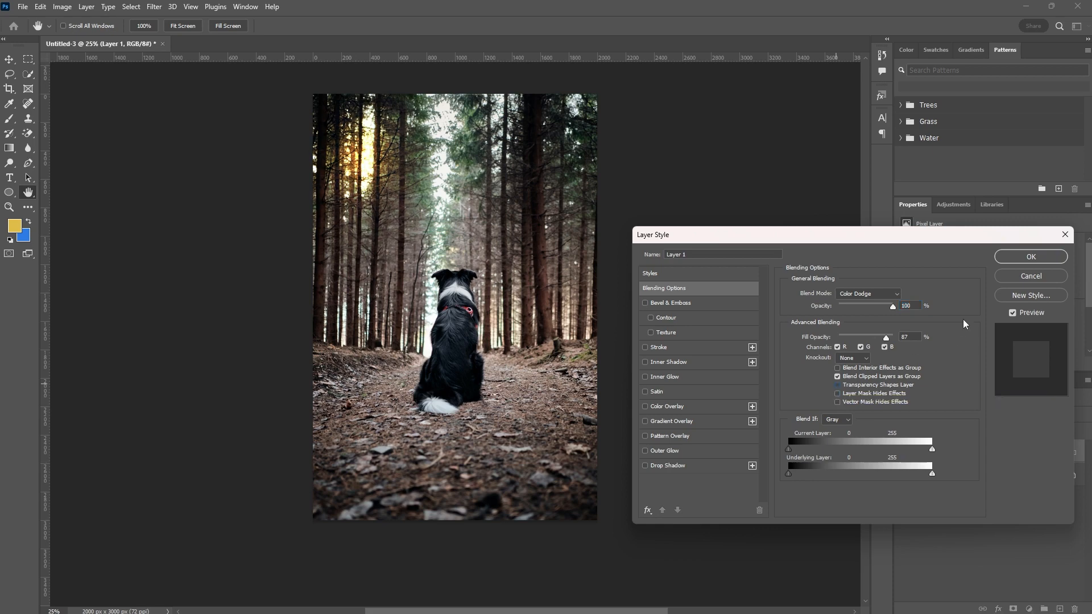
{"action": "left_click", "coordinate": [1013, 263]}
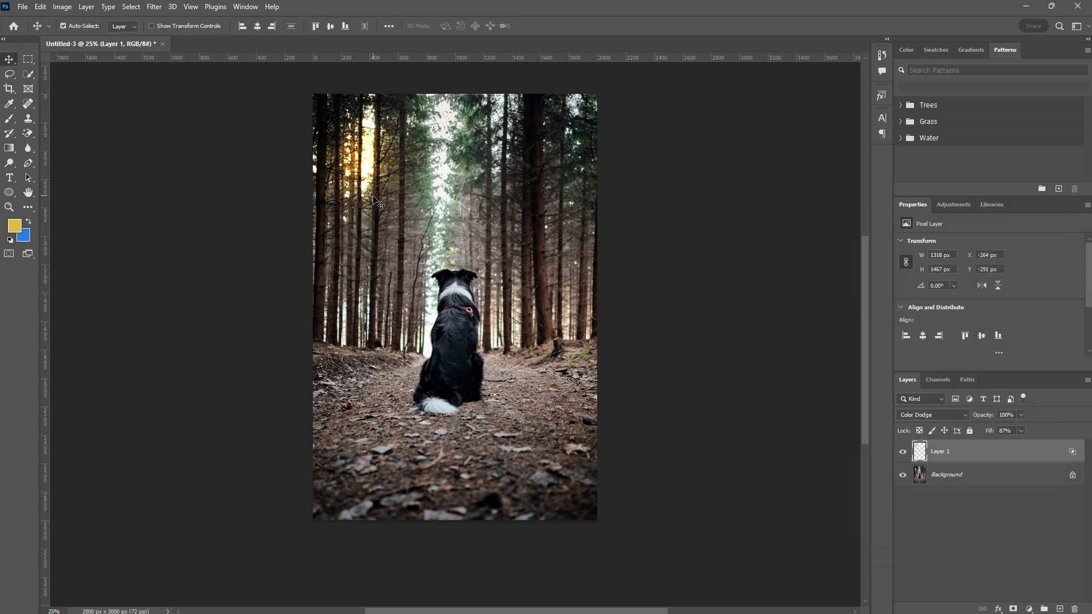
Step: Try the glow over the bright central gap in the canopy, and move it back to the upper-left trees
{"action": "key", "text": "ctrl"}
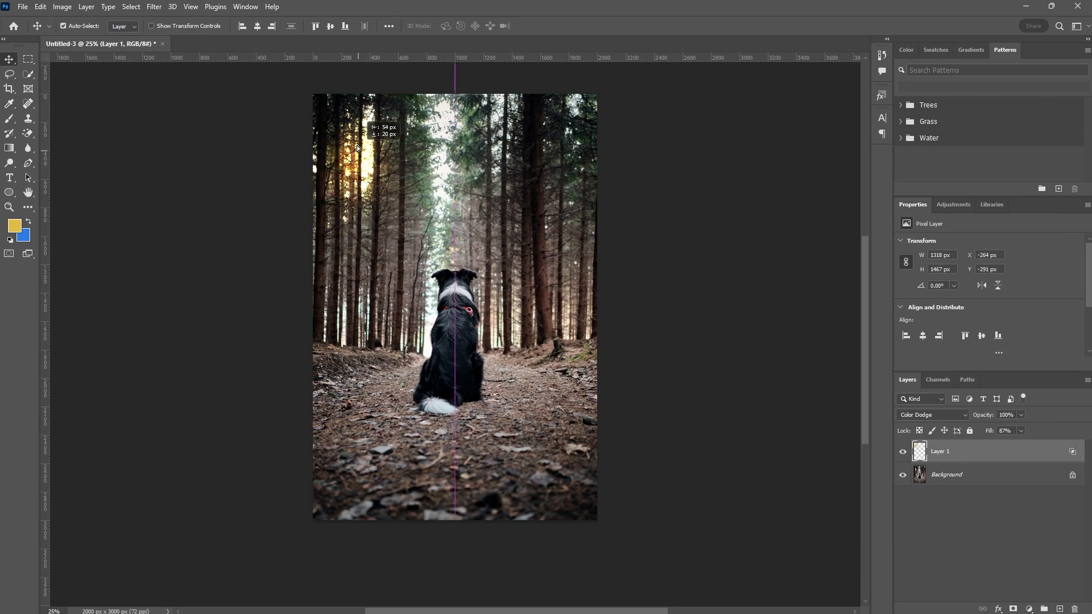
{"action": "left_click_drag", "start_coordinate": [352, 142], "coordinate": [445, 126]}
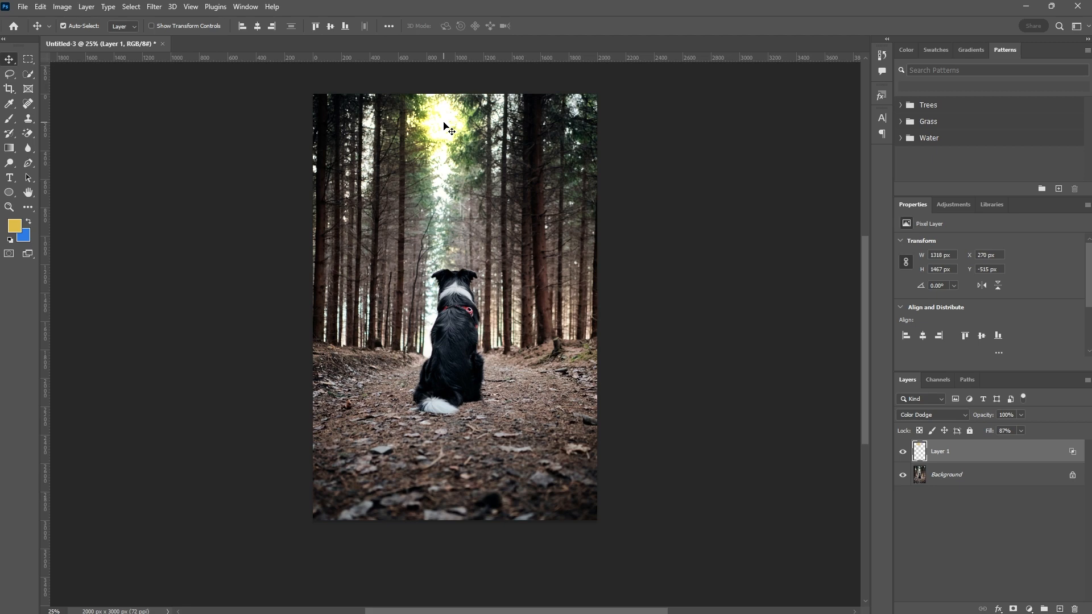
{"action": "left_click_drag", "start_coordinate": [445, 125], "coordinate": [366, 138]}
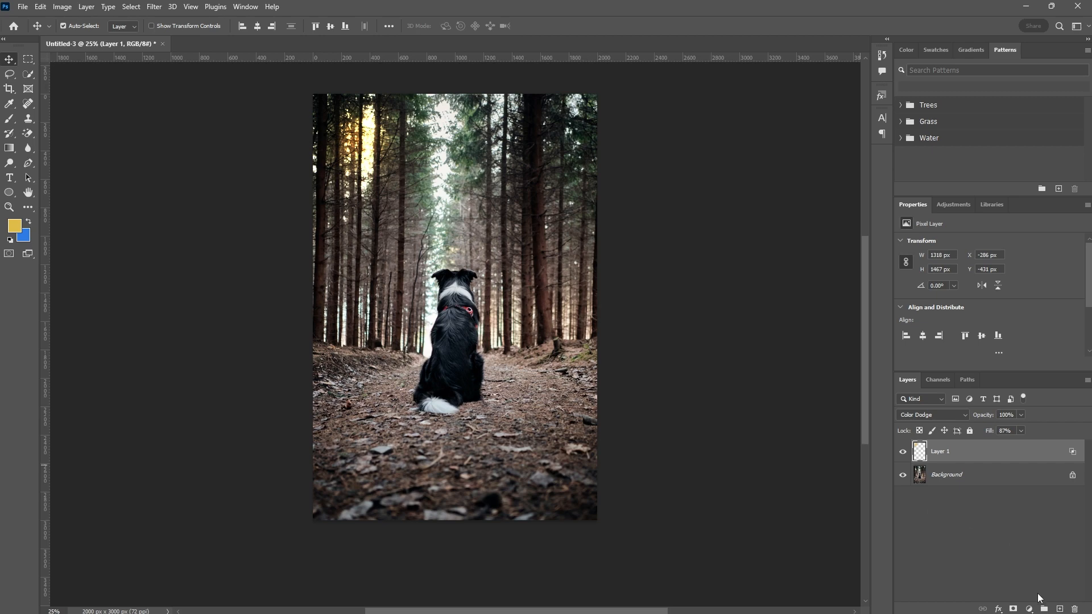
Step: Add a Gradient Fill layer above Layer 1 and open its gradient for editing
{"action": "left_click", "coordinate": [1028, 609]}
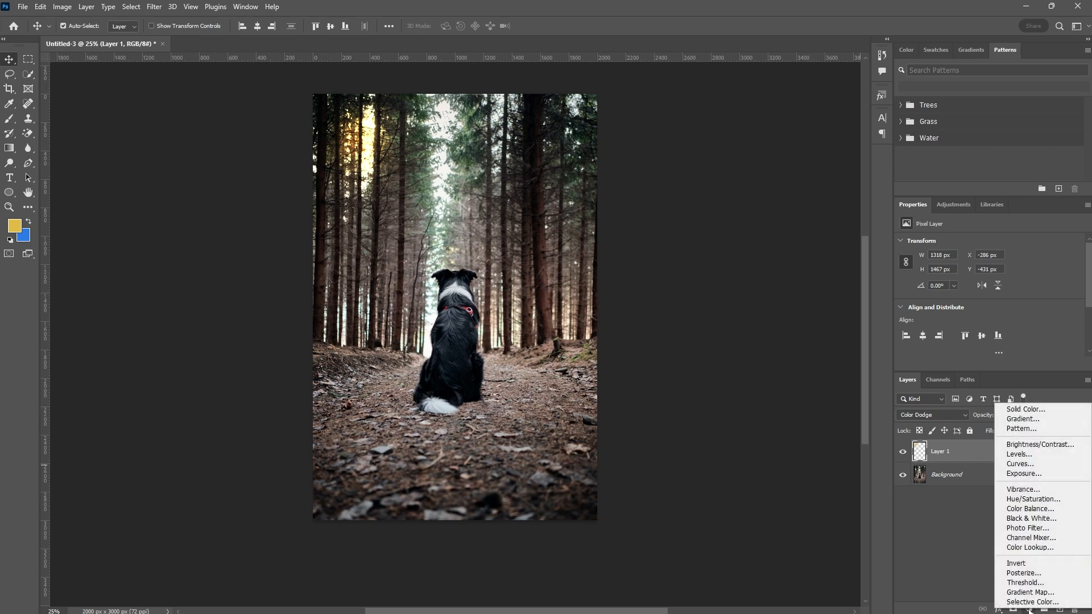
{"action": "left_click", "coordinate": [1048, 421]}
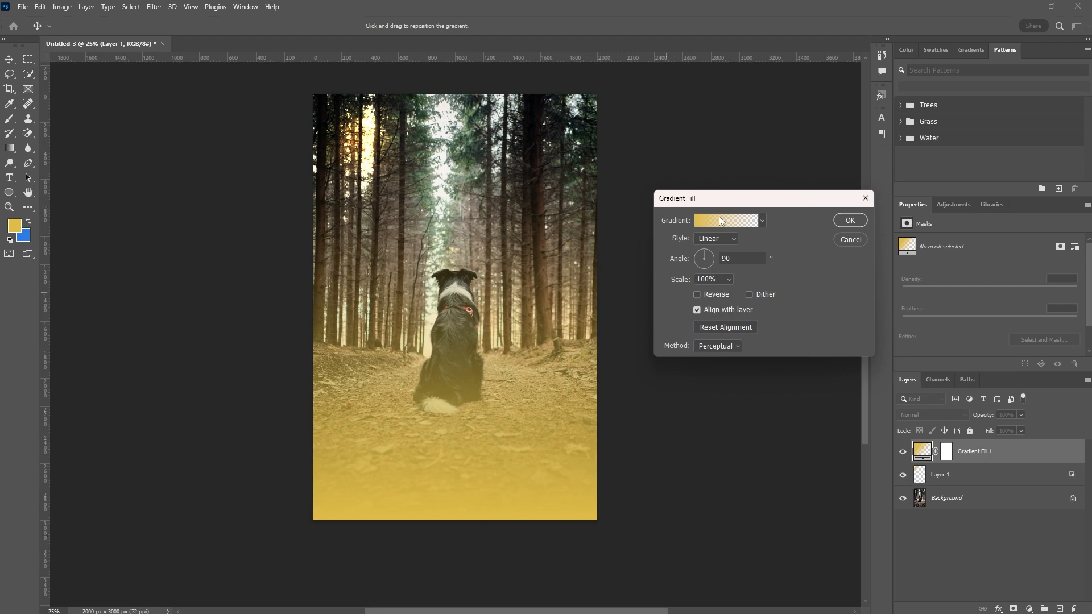
{"action": "left_click", "coordinate": [748, 223]}
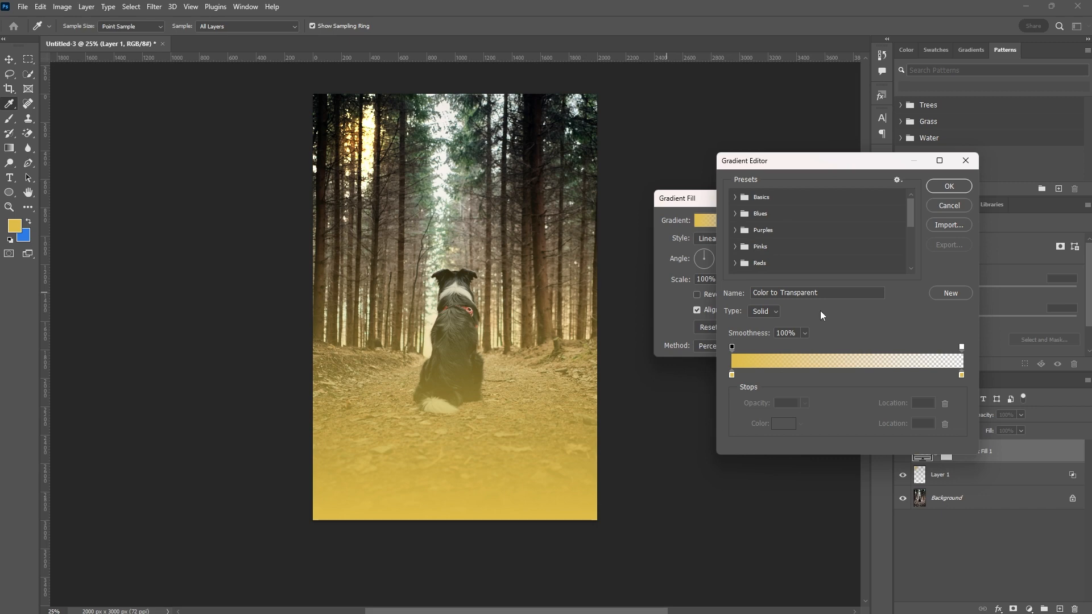
Step: Check the colour of the gradient's starting stop, accepting the yellow dfbd48
{"action": "left_click", "coordinate": [732, 376]}
{"action": "mouse_move", "coordinate": [732, 374]}
{"action": "left_mouse_down"}
{"action": "mouse_move", "coordinate": [800, 373]}
{"action": "mouse_move", "coordinate": [728, 367]}
{"action": "left_mouse_up"}
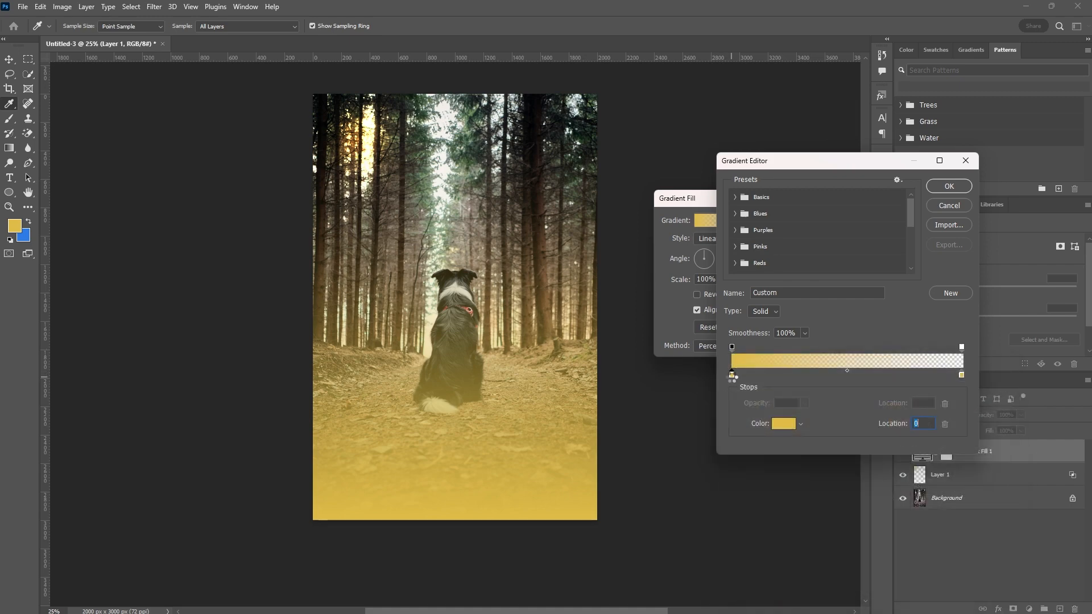
{"action": "double_click", "coordinate": [732, 375]}
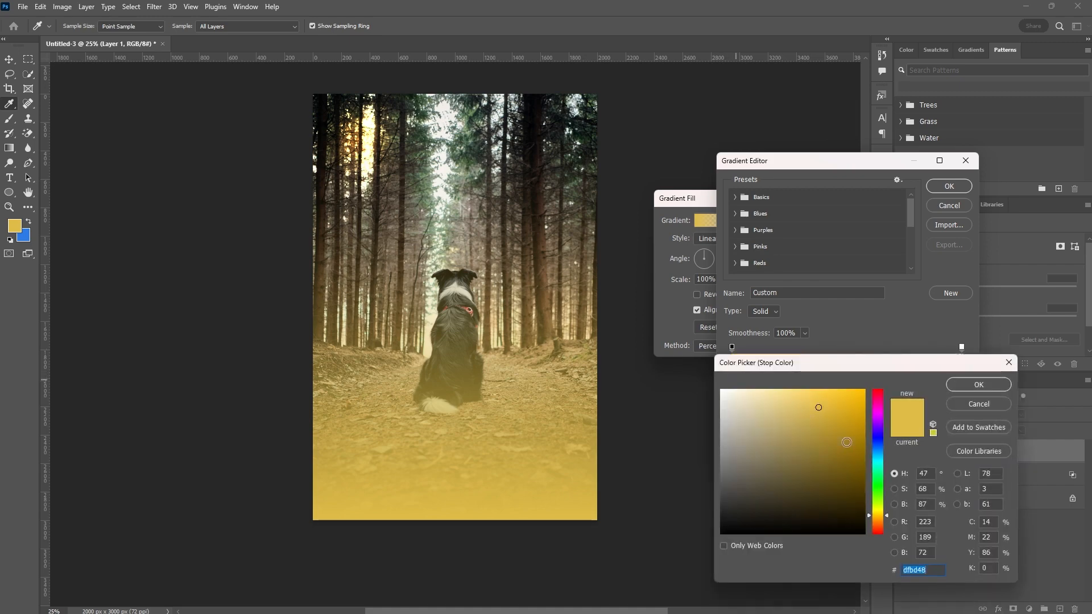
{"action": "left_click", "coordinate": [973, 385]}
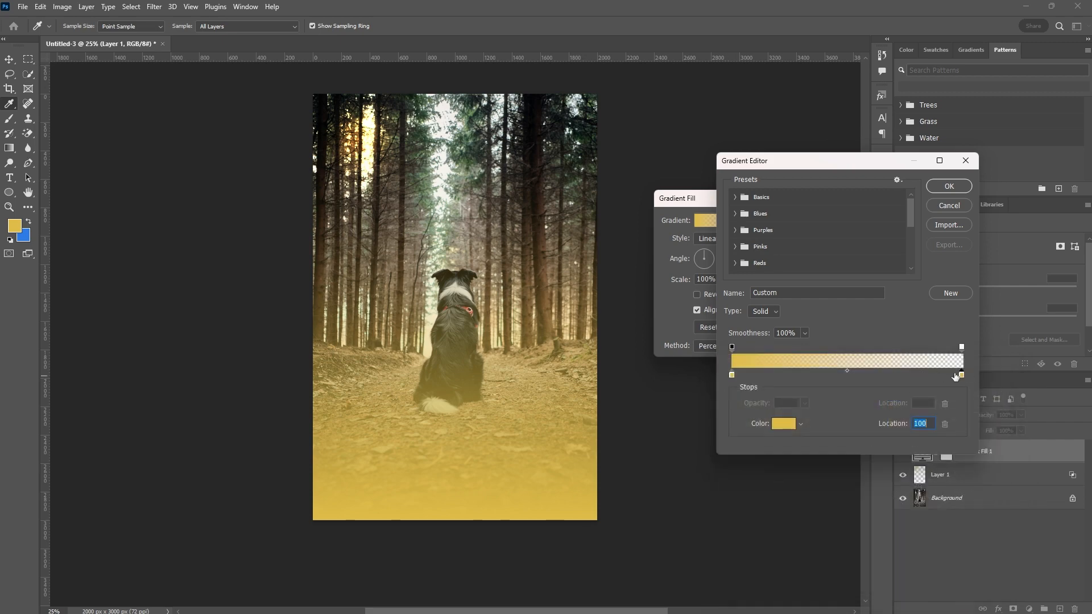
Step: Set the gradient's end opacity stop at location 100 to 100% opacity
{"action": "left_click", "coordinate": [962, 374]}
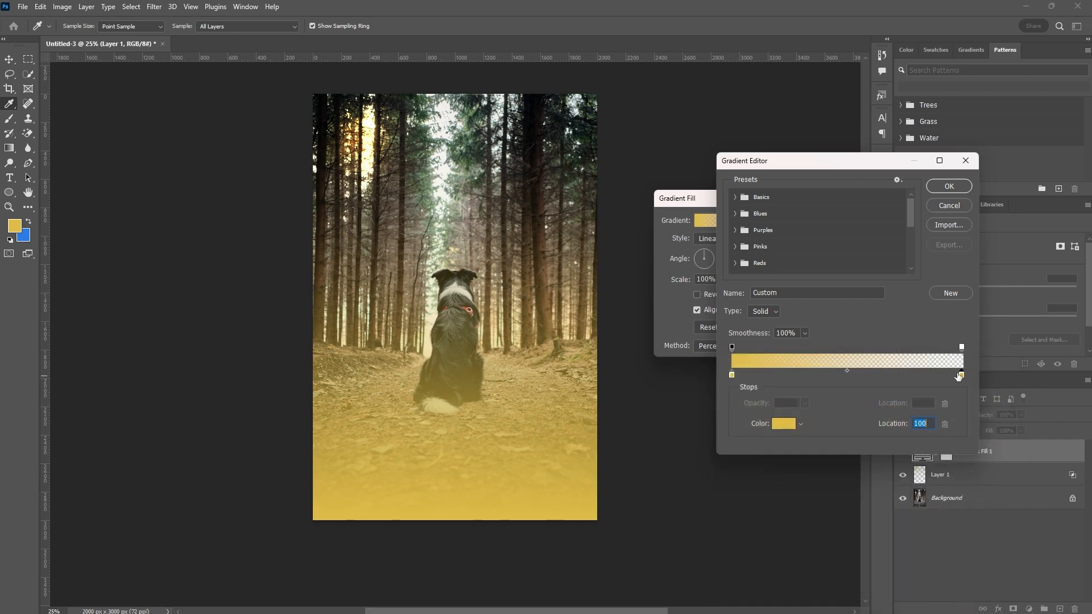
{"action": "left_click", "coordinate": [732, 347]}
{"action": "left_click", "coordinate": [962, 347]}
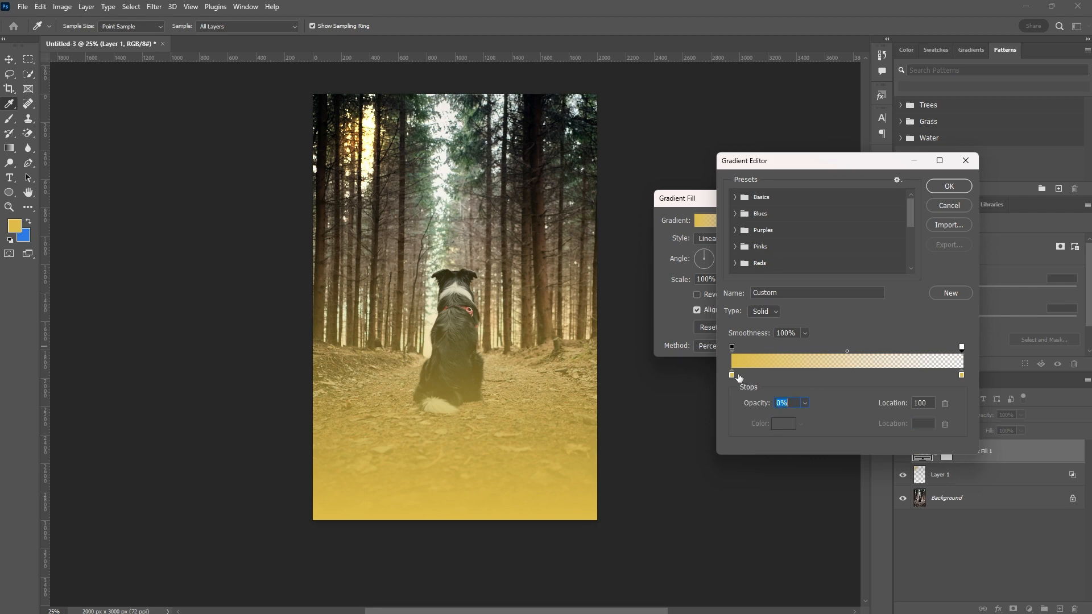
{"action": "left_click", "coordinate": [733, 347]}
{"action": "left_click", "coordinate": [961, 374]}
{"action": "left_click", "coordinate": [961, 347]}
{"action": "type", "text": "100"}
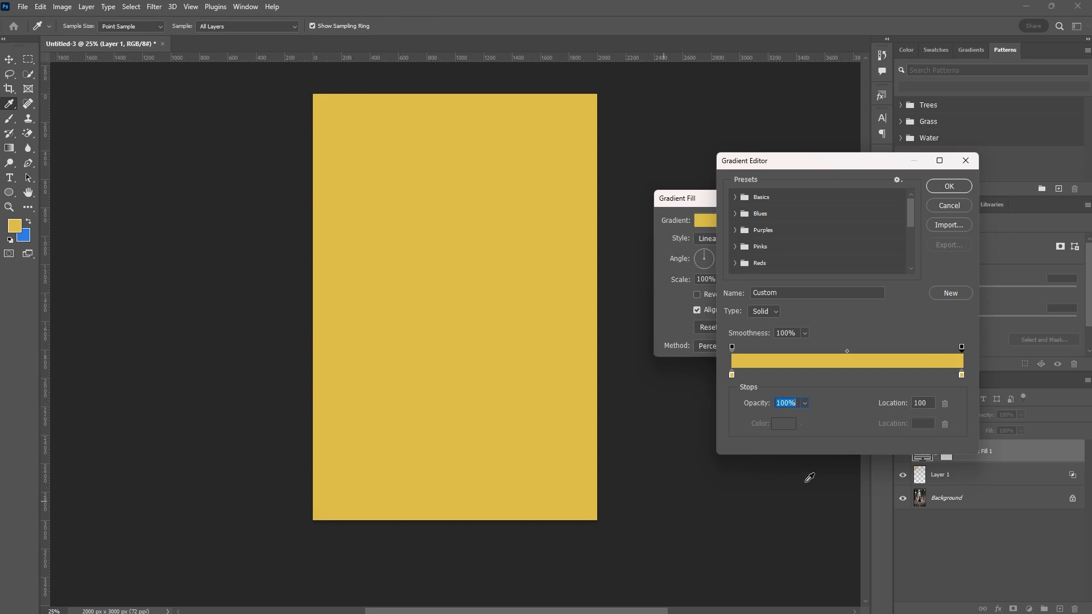
Step: Change the gradient's end colour stop at location 100 to fully saturated red
{"action": "left_click", "coordinate": [961, 375]}
{"action": "double_click", "coordinate": [960, 376]}
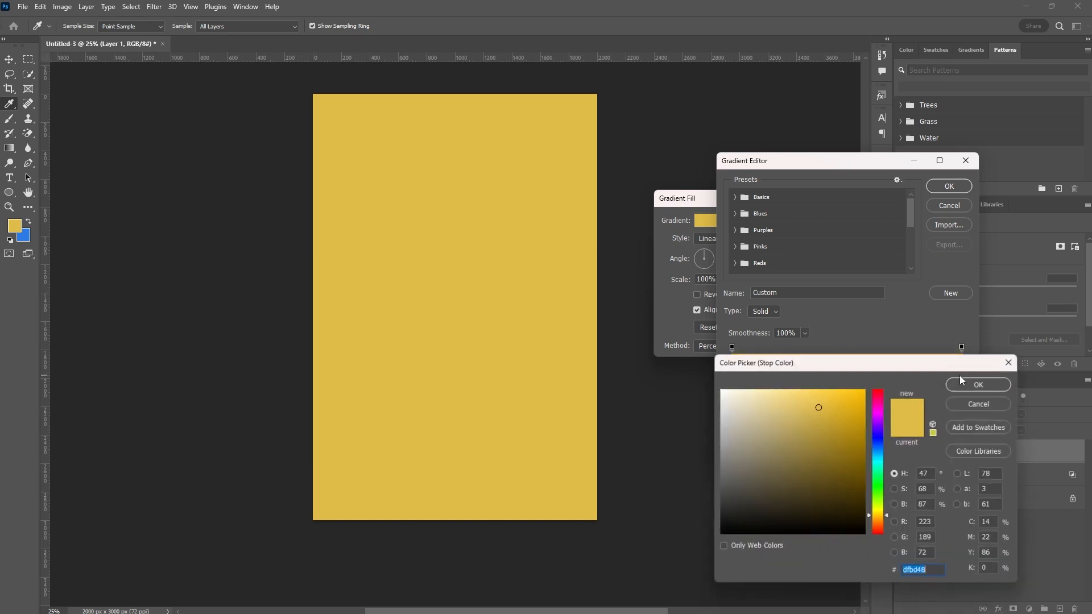
{"action": "left_click_drag", "start_coordinate": [821, 456], "coordinate": [888, 354]}
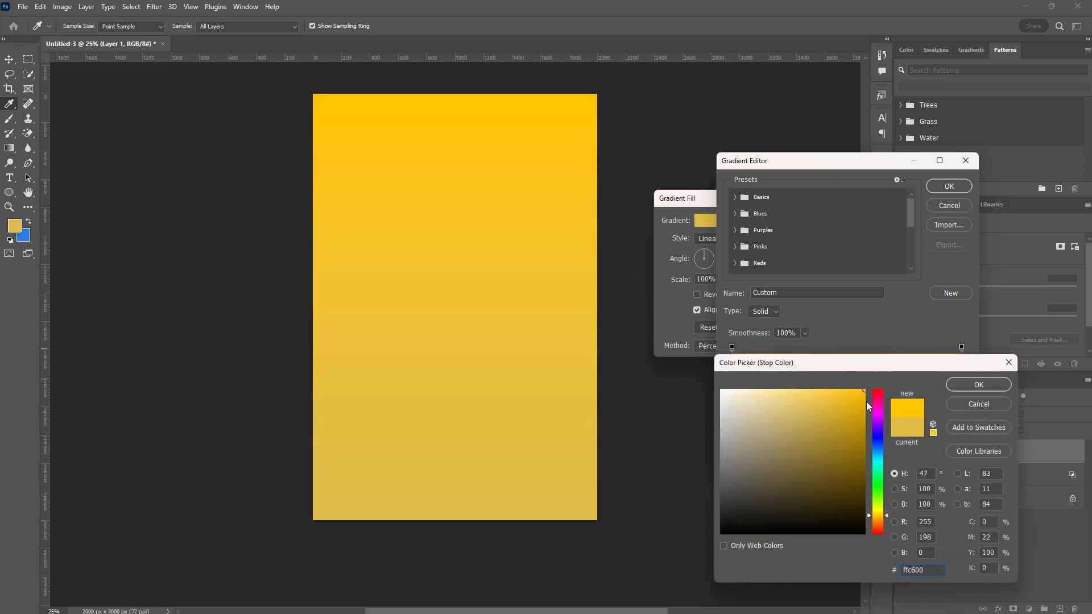
{"action": "left_click_drag", "start_coordinate": [879, 515], "coordinate": [879, 389]}
{"action": "left_click", "coordinate": [972, 385]}
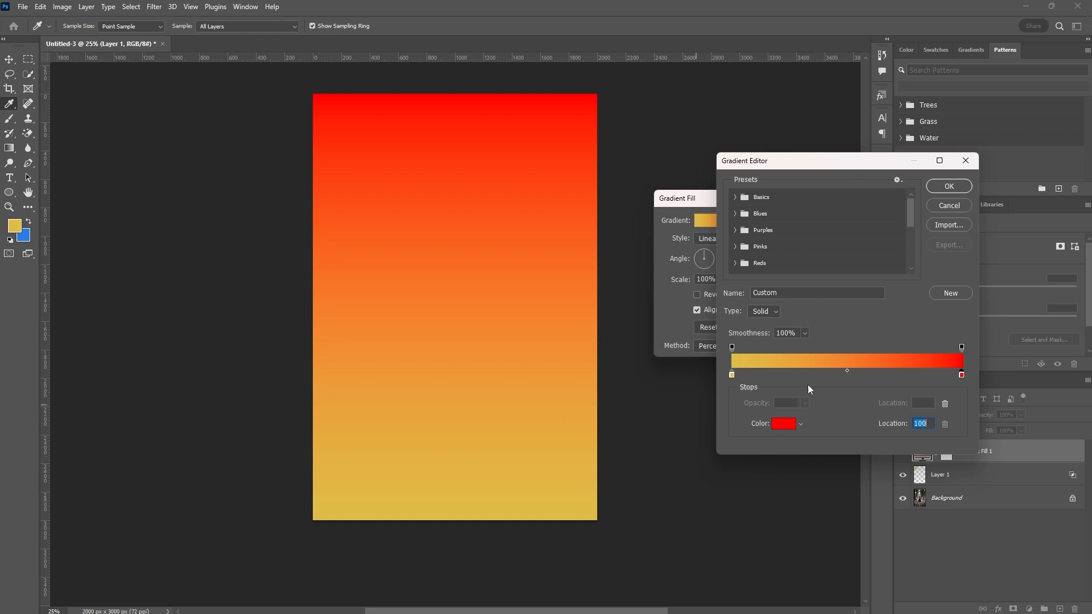
Step: Set the gradient's end opacity stop at location 100 to 0% and accept the edited gradient
{"action": "left_click", "coordinate": [961, 347]}
{"action": "left_click_drag", "start_coordinate": [771, 405], "coordinate": [599, 401]}
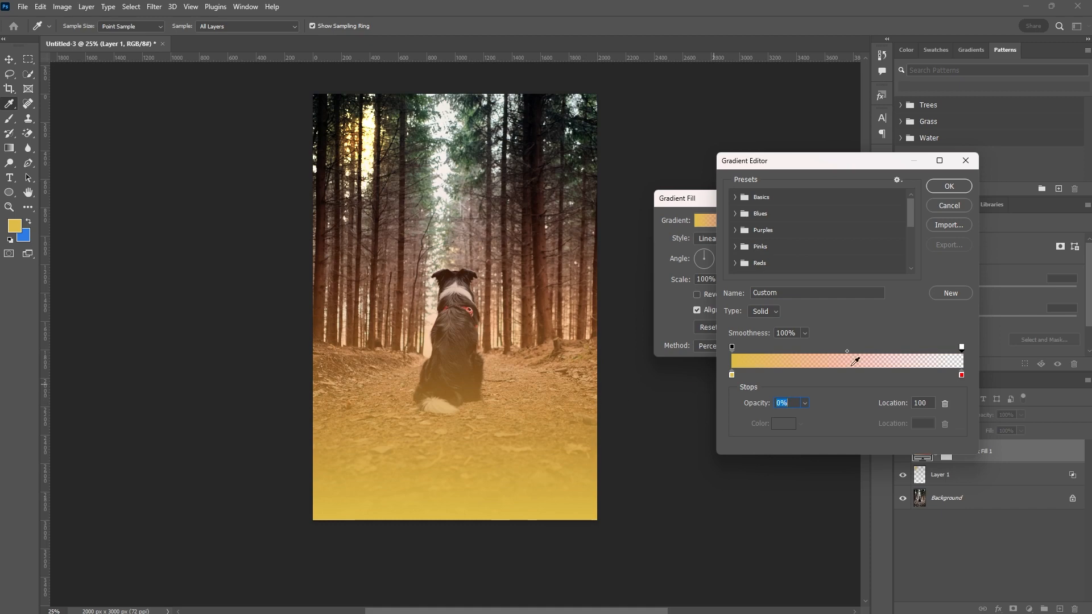
{"action": "left_click", "coordinate": [949, 186]}
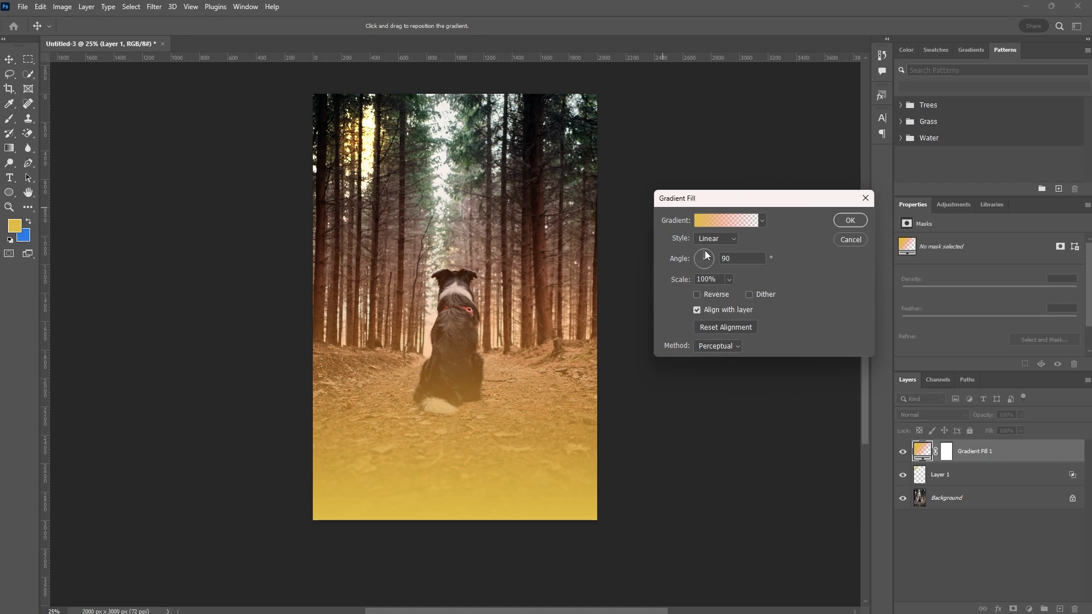
Step: Try the gradient at a 53.07° angle with the Radial, Reflected and Diamond styles, shifting the Diamond glow up above the dog
{"action": "left_click_drag", "start_coordinate": [707, 256], "coordinate": [709, 251]}
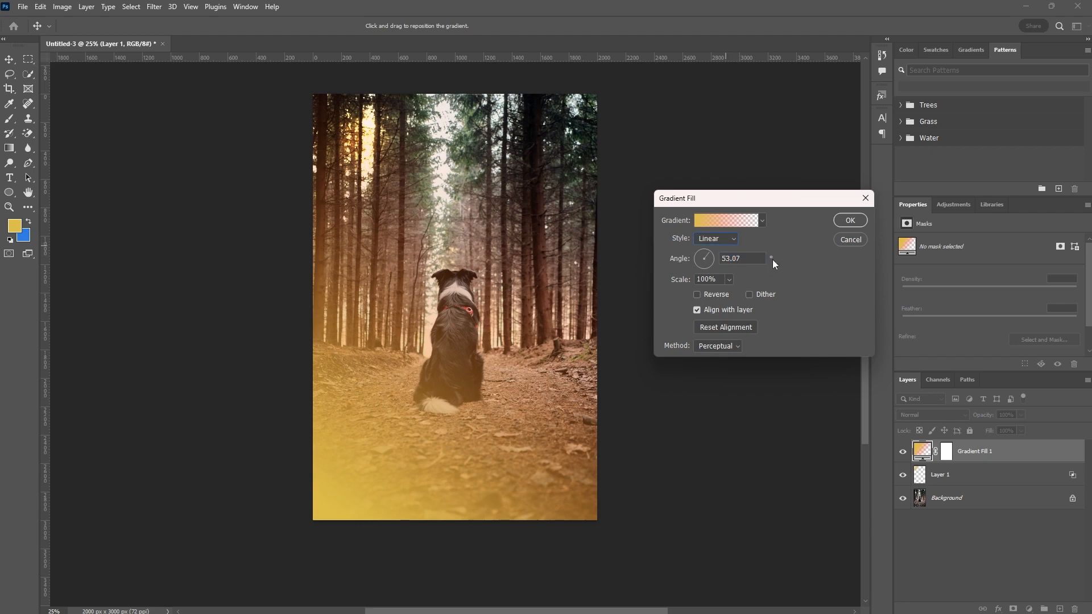
{"action": "left_click", "coordinate": [726, 239]}
{"action": "left_click", "coordinate": [722, 256]}
{"action": "left_click", "coordinate": [727, 240]}
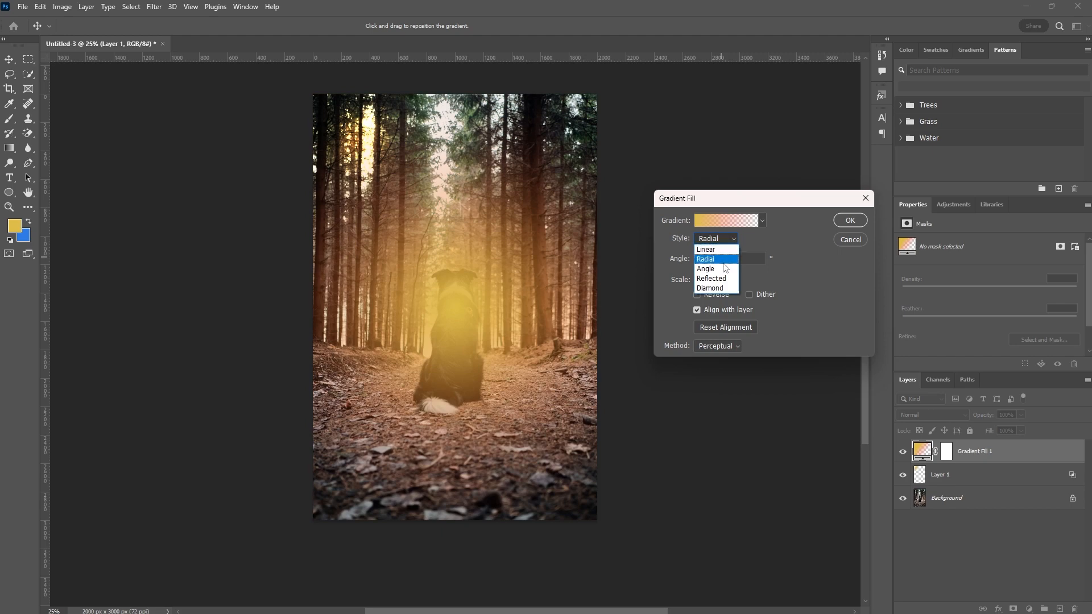
{"action": "left_click", "coordinate": [722, 281]}
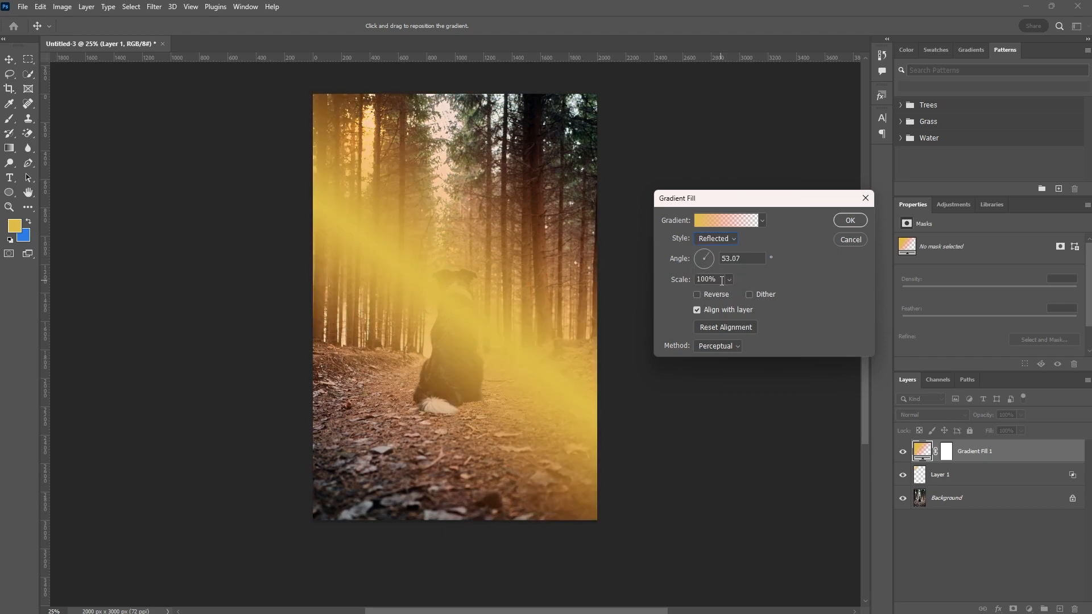
{"action": "left_click", "coordinate": [724, 241]}
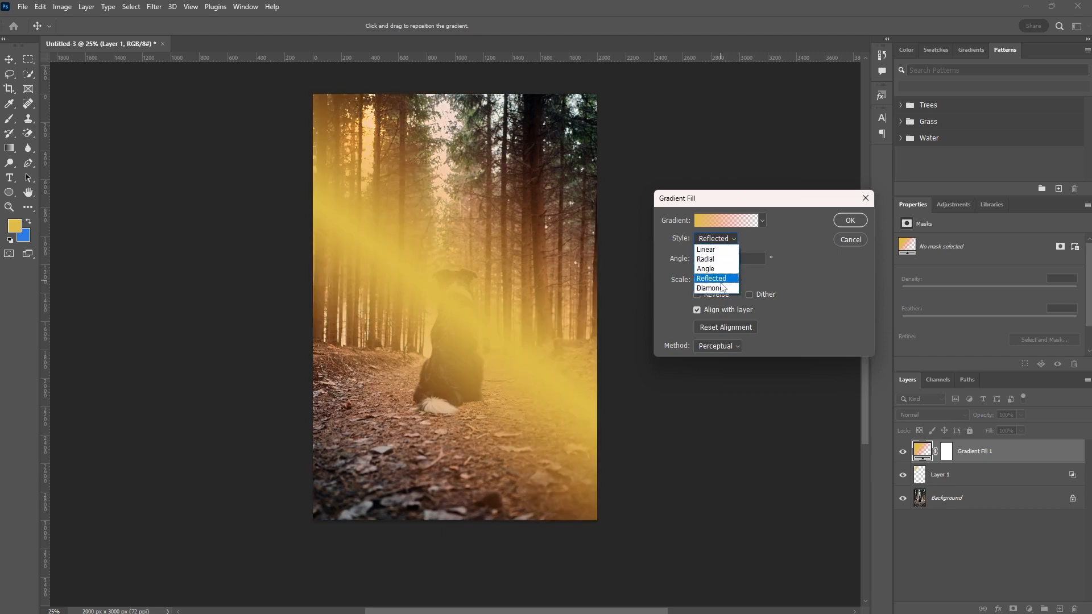
{"action": "left_click", "coordinate": [720, 285]}
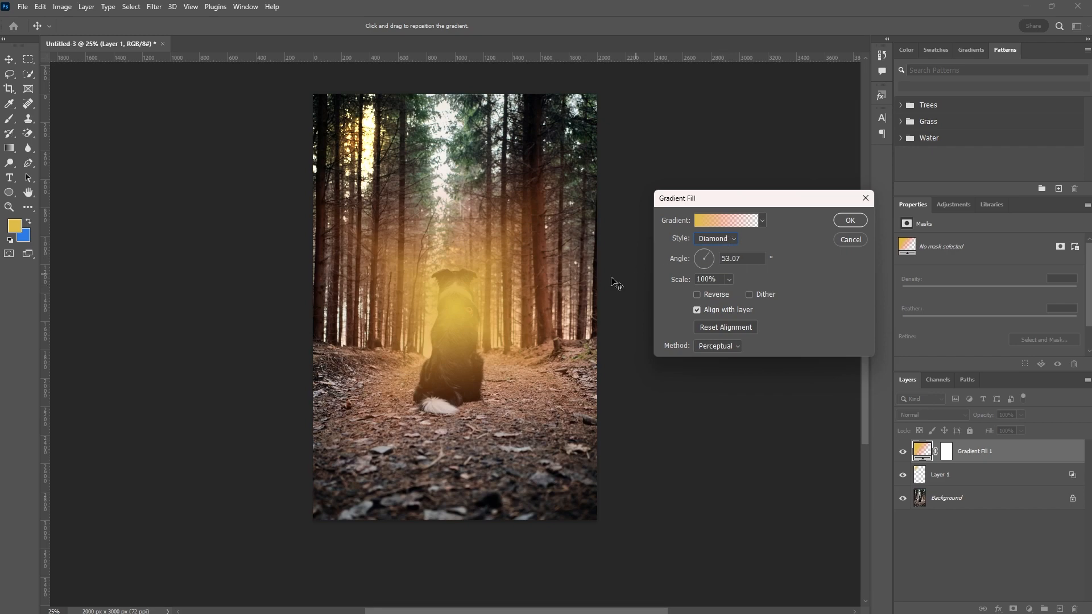
{"action": "left_click_drag", "start_coordinate": [454, 303], "coordinate": [438, 255]}
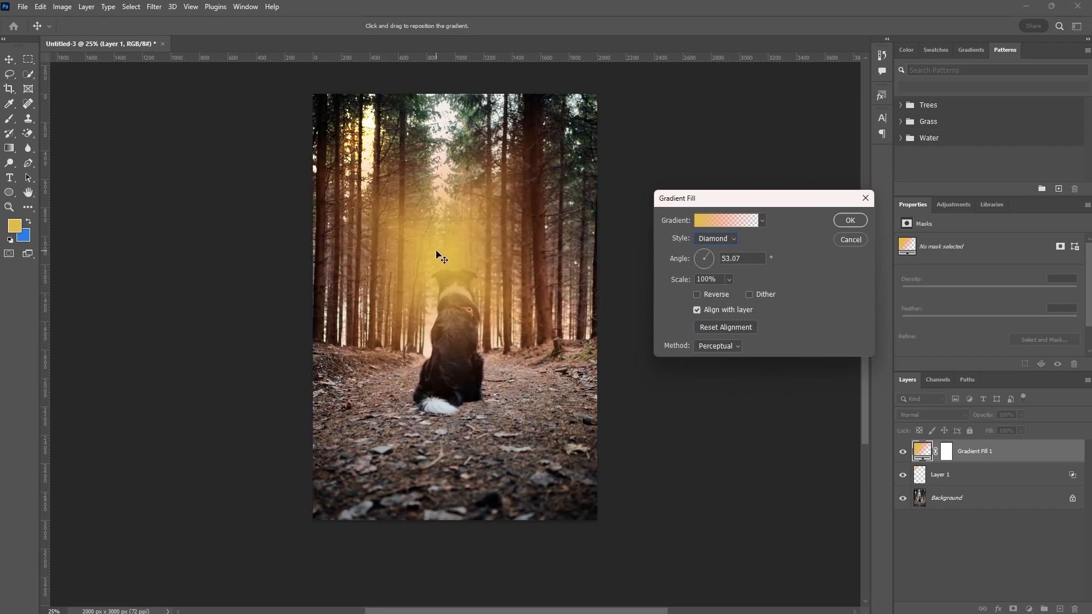
Step: Make the gradient Radial at 90° and 91% scale, centred on the bright gap among the photo's upper-left trees, and accept the fill
{"action": "left_click", "coordinate": [733, 239]}
{"action": "left_click_drag", "start_coordinate": [454, 251], "coordinate": [370, 138]}
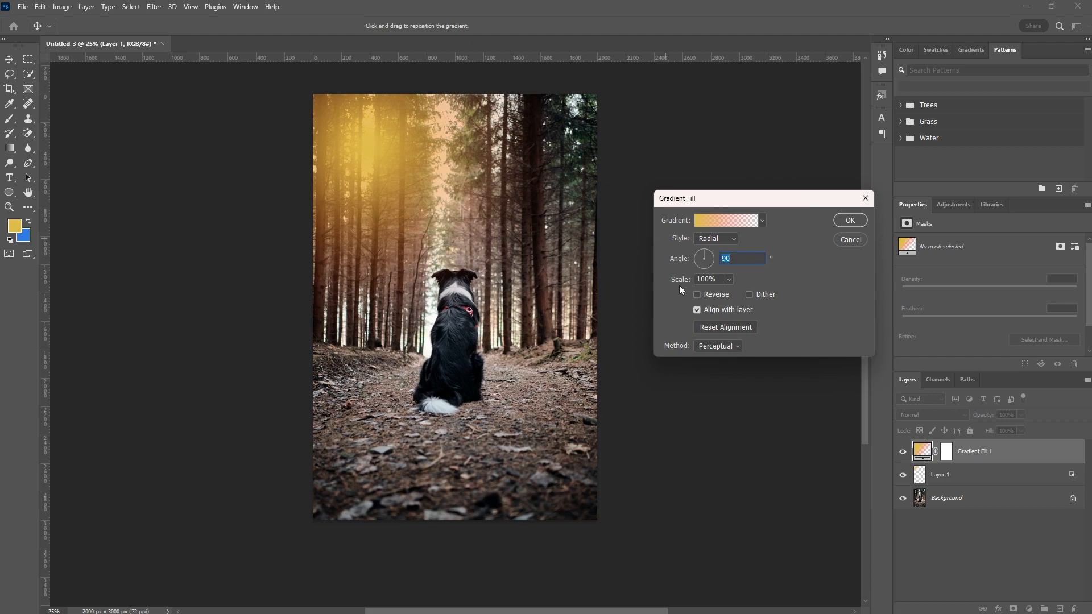
{"action": "mouse_move", "coordinate": [679, 285]}
{"action": "left_mouse_down"}
{"action": "mouse_move", "coordinate": [663, 279]}
{"action": "mouse_move", "coordinate": [678, 285]}
{"action": "left_mouse_up"}
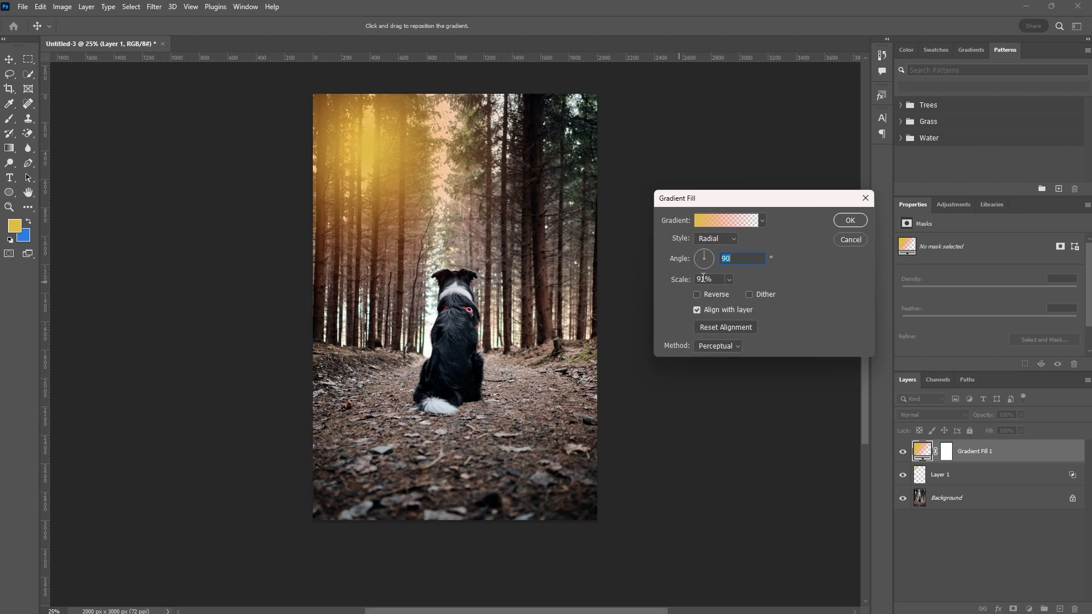
{"action": "left_click", "coordinate": [849, 220]}
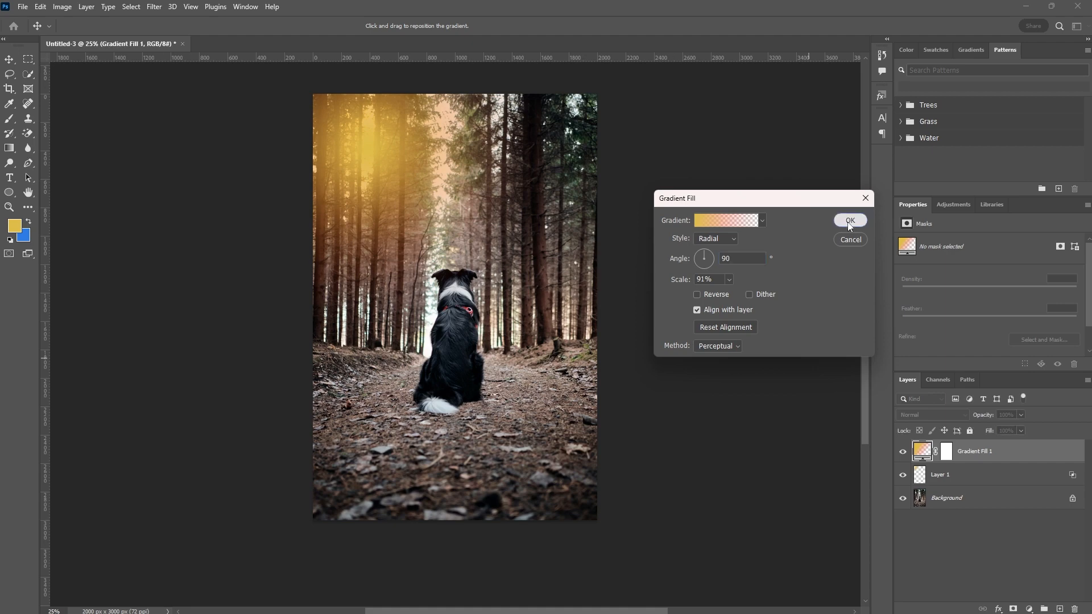
Step: Recheck the gradient fill's settings and set the Gradient Fill 1 layer's blend mode to Screen
{"action": "double_click", "coordinate": [921, 455]}
{"action": "left_click", "coordinate": [850, 221]}
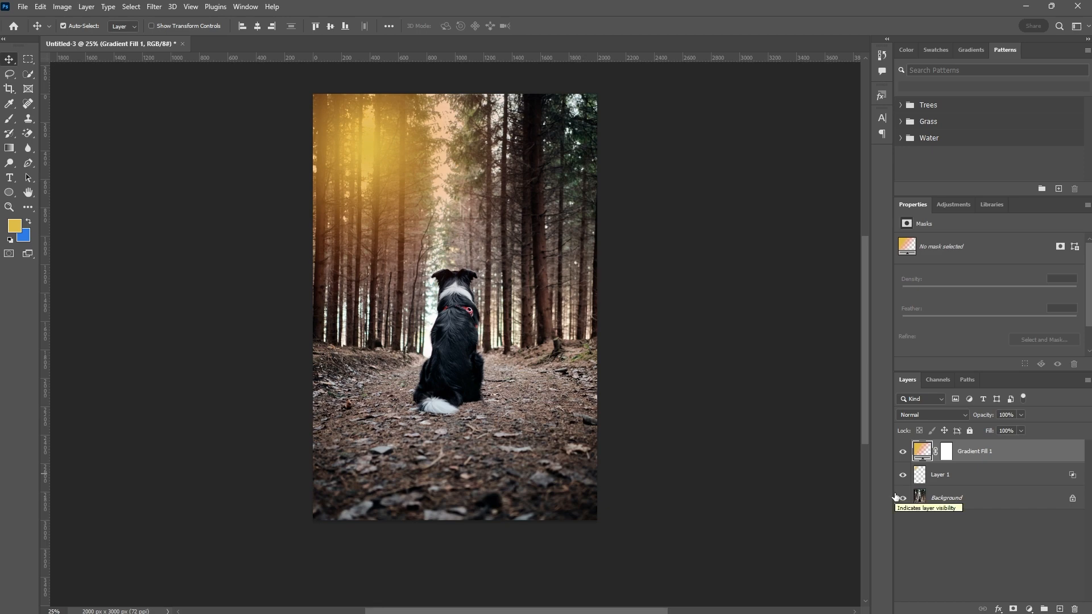
{"action": "left_click", "coordinate": [955, 414]}
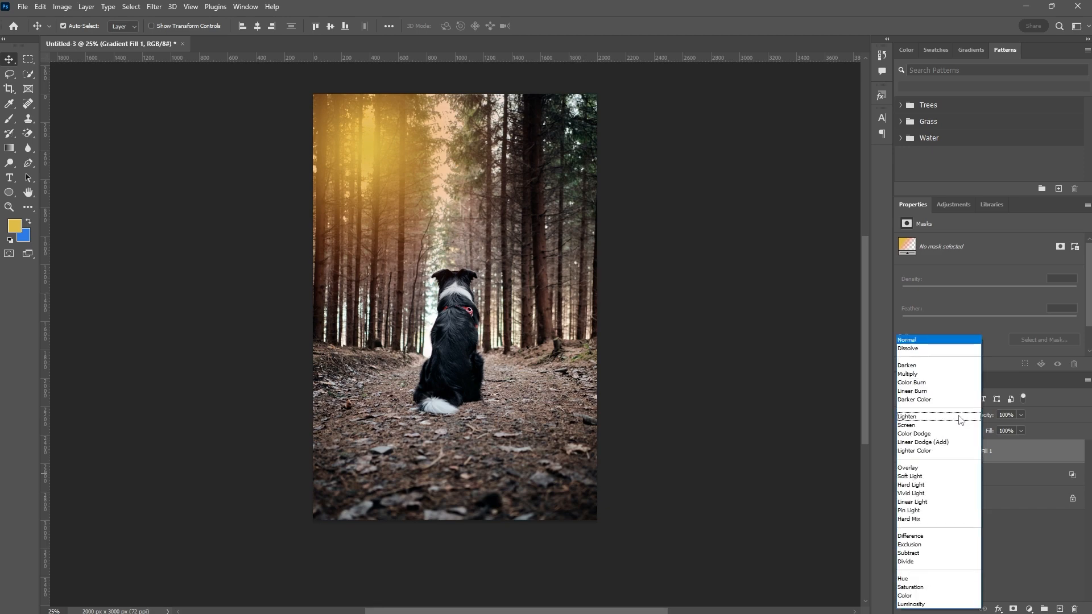
{"action": "left_click", "coordinate": [940, 425]}
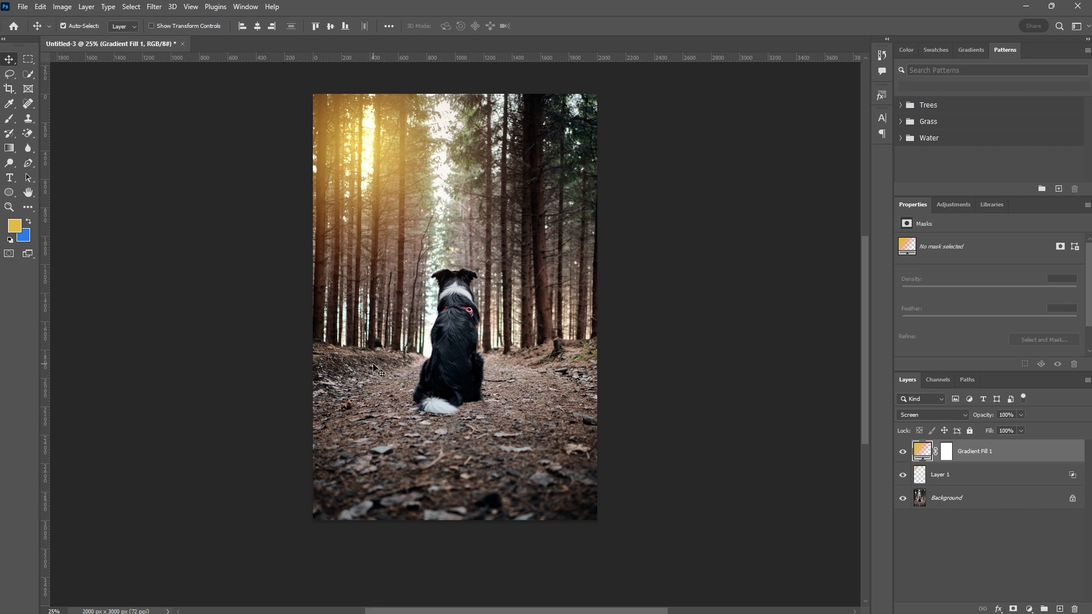
Step: Duplicate the Background layer and convert the copy to a smart object for smart filters
{"action": "left_click", "coordinate": [981, 507]}
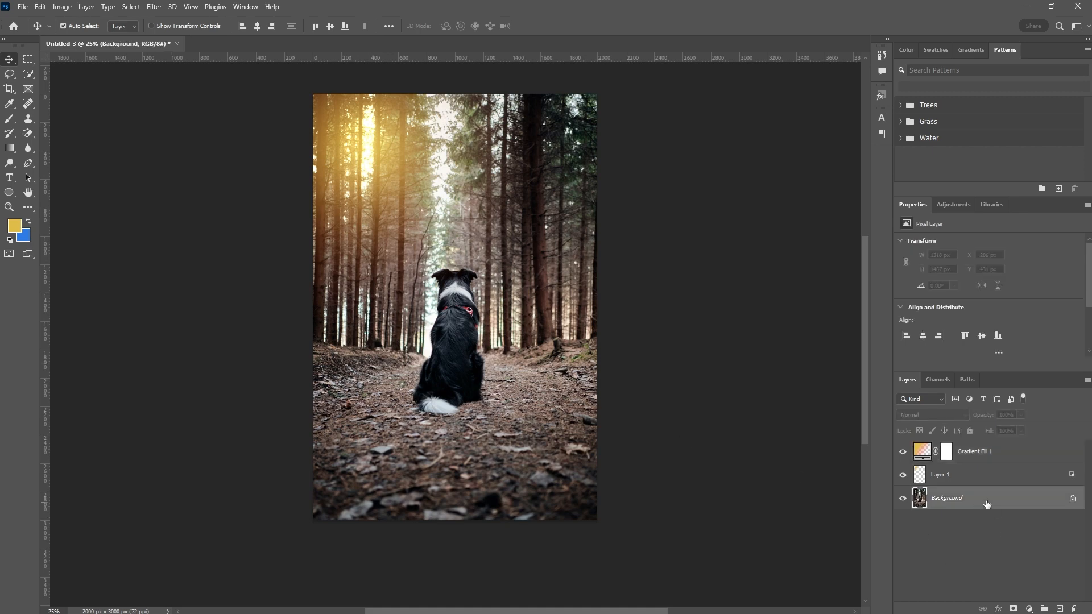
{"action": "right_click", "coordinate": [985, 504]}
{"action": "left_click", "coordinate": [1021, 366]}
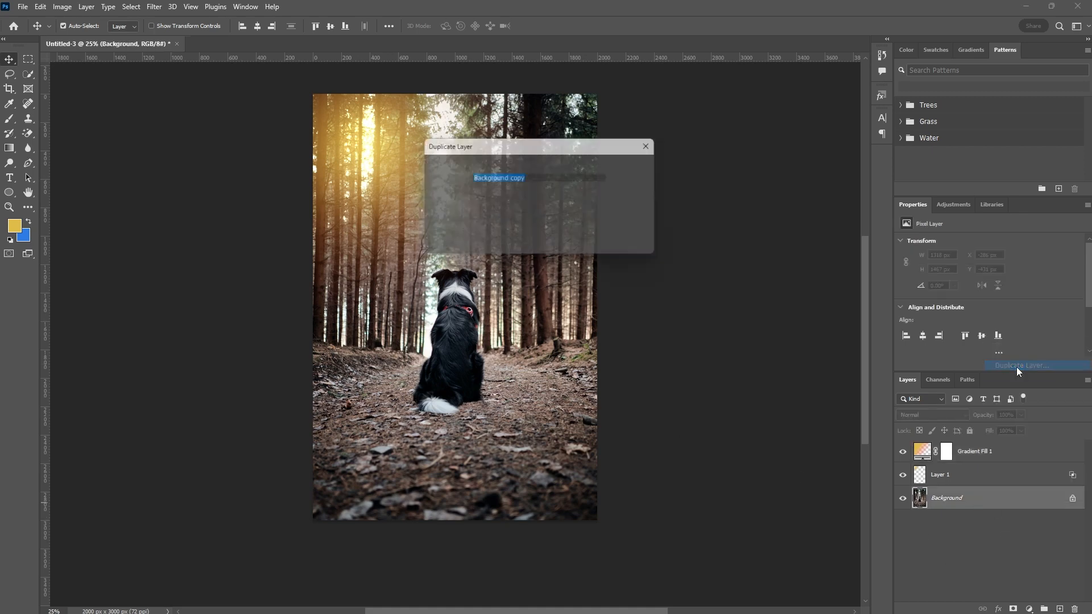
{"action": "left_click", "coordinate": [633, 166]}
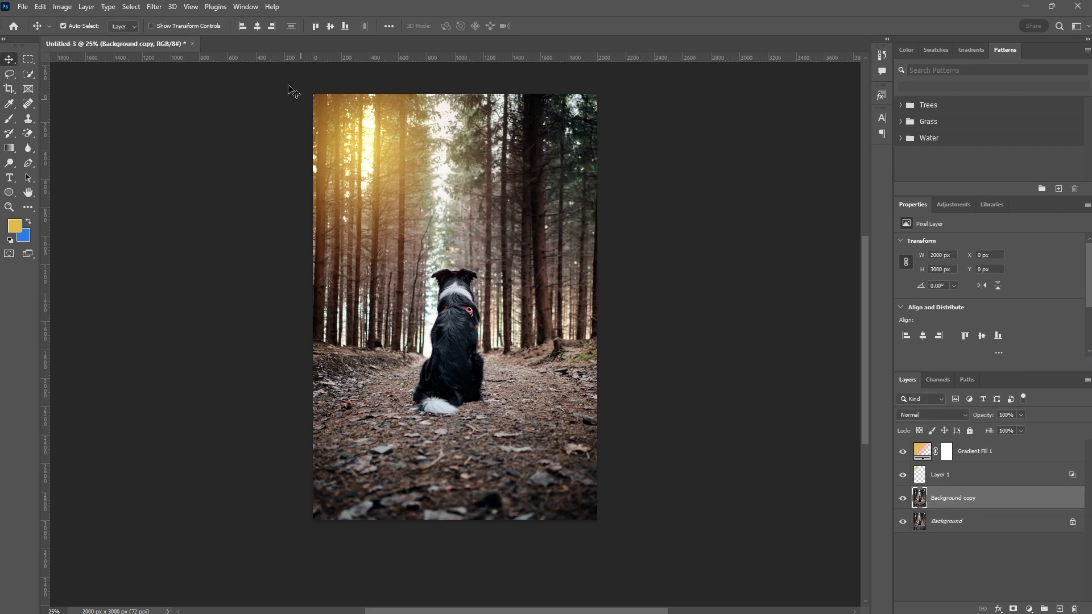
{"action": "left_click", "coordinate": [150, 6]}
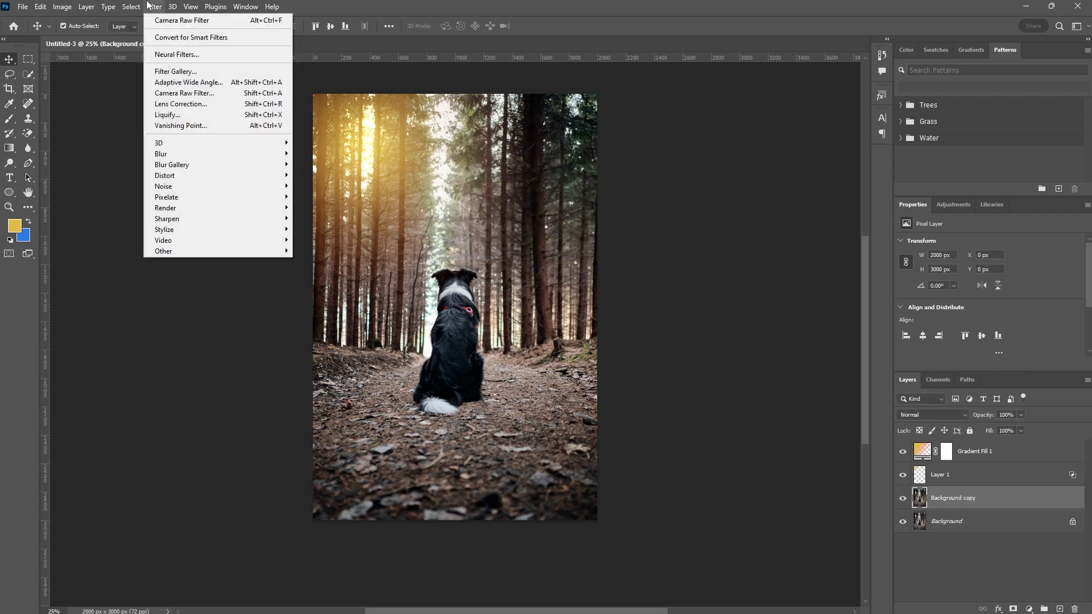
{"action": "left_click", "coordinate": [193, 37]}
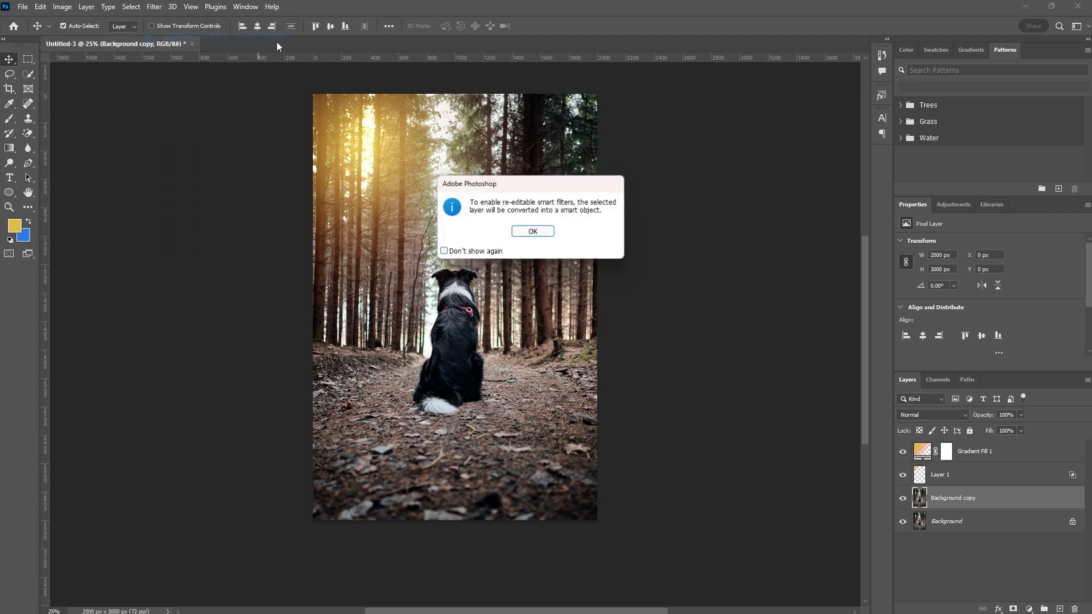
{"action": "left_click", "coordinate": [547, 231]}
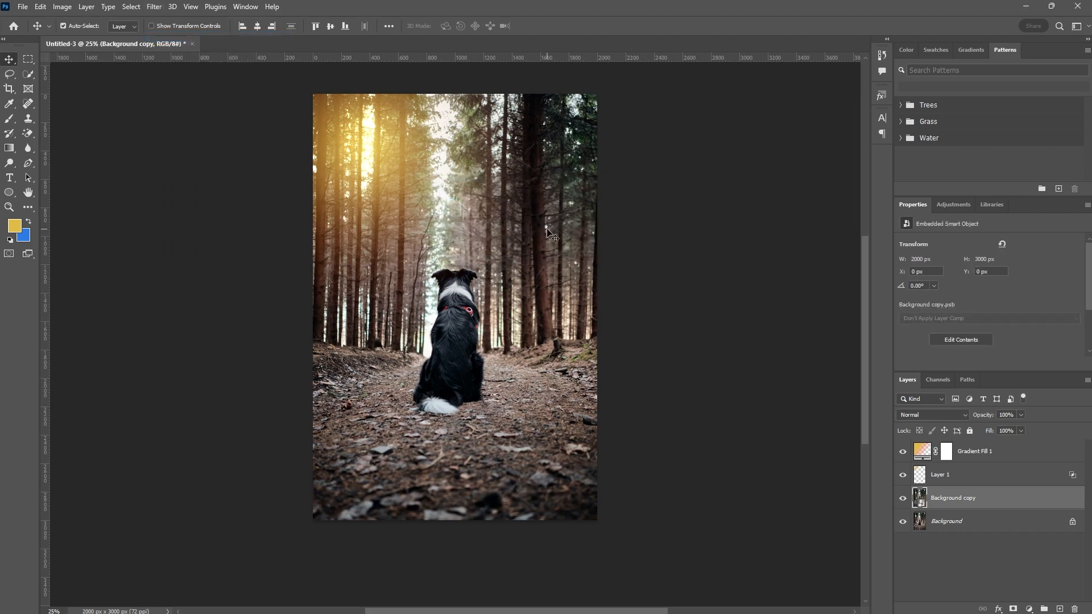
Step: Apply a Camera Raw filter to the Background copy with a warmer temperature and exposure at -0.90
{"action": "left_click", "coordinate": [153, 6]}
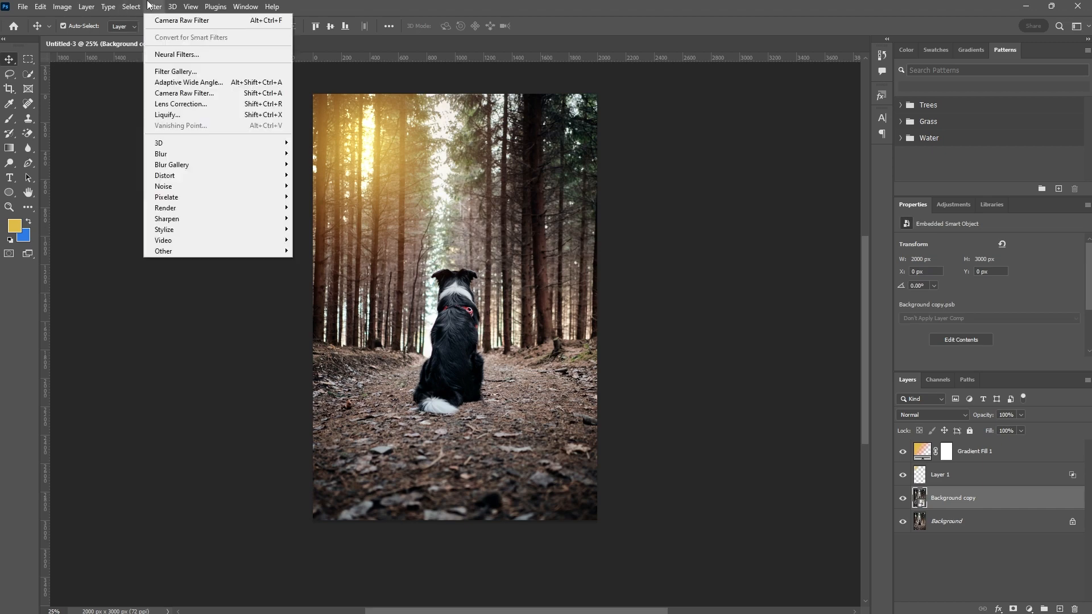
{"action": "left_click", "coordinate": [185, 94]}
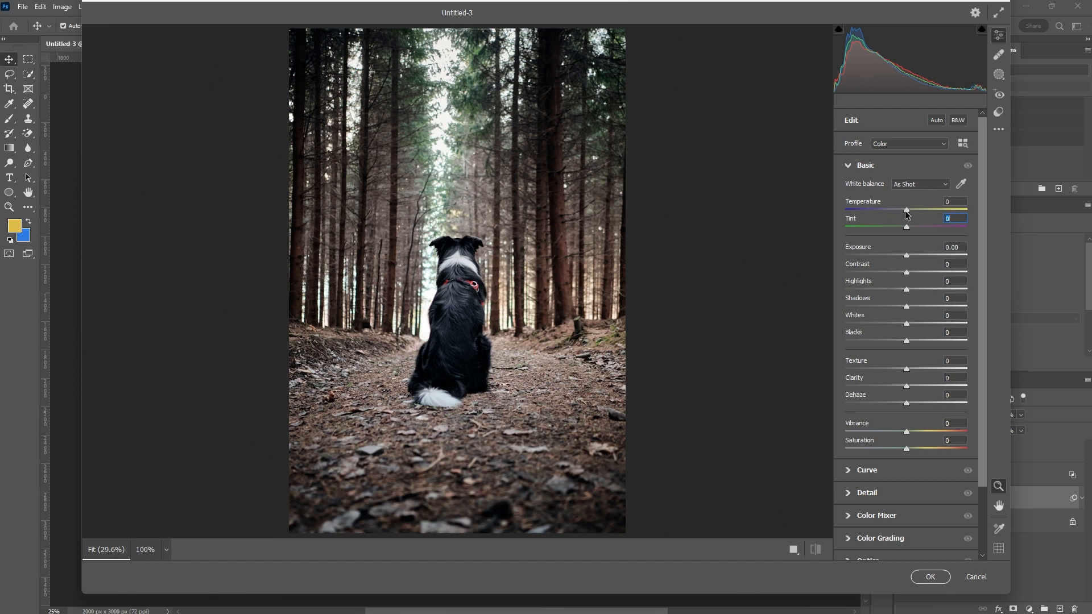
{"action": "left_click_drag", "start_coordinate": [906, 210], "coordinate": [923, 212]}
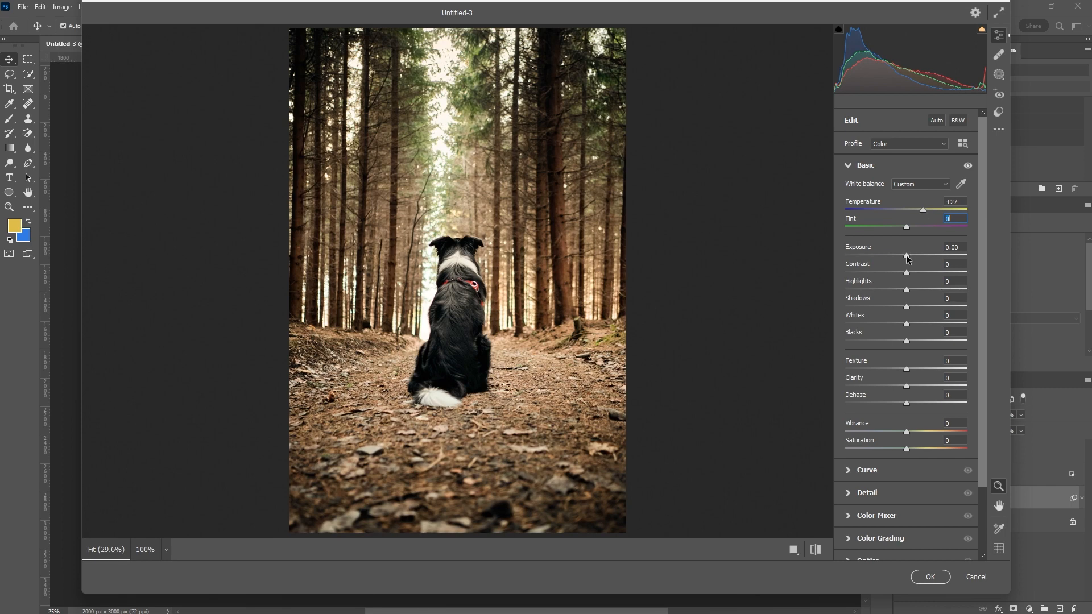
{"action": "left_click_drag", "start_coordinate": [908, 259], "coordinate": [896, 259]}
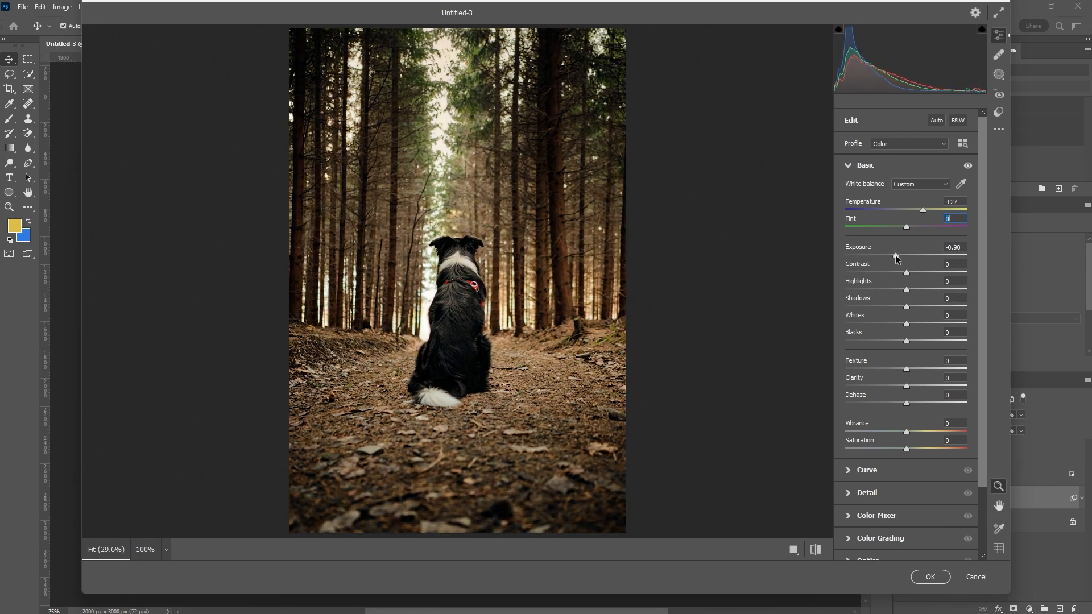
{"action": "left_click_drag", "start_coordinate": [922, 211], "coordinate": [927, 214]}
{"action": "left_click", "coordinate": [932, 577]}
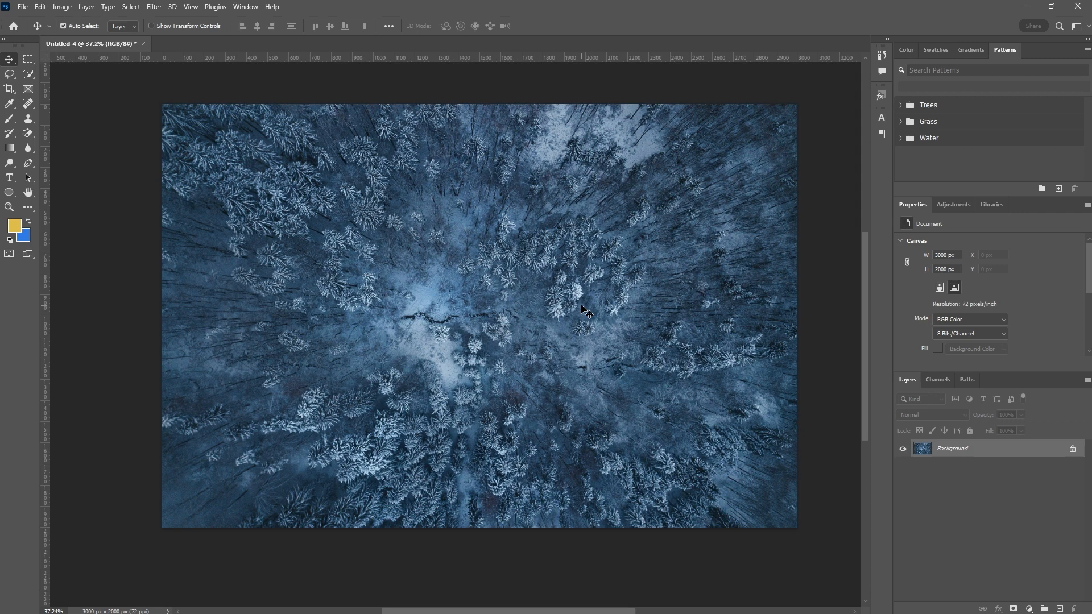
Step: Add the text "WINTER" in Poppins Bold 38 pt near the middle of the snowy forest photo
{"action": "left_click", "coordinate": [9, 178]}
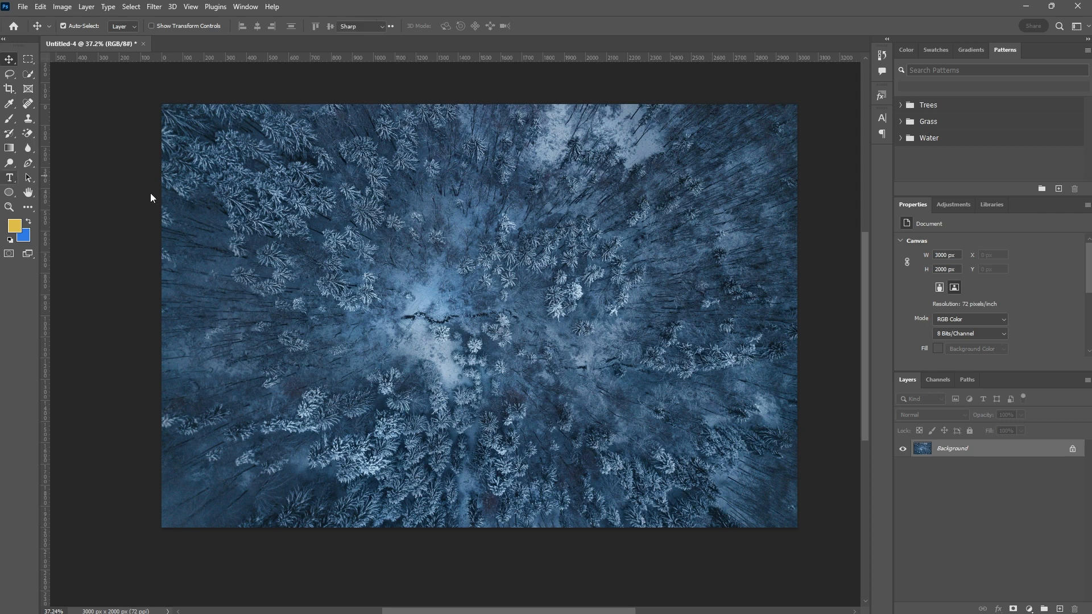
{"action": "left_click", "coordinate": [396, 303]}
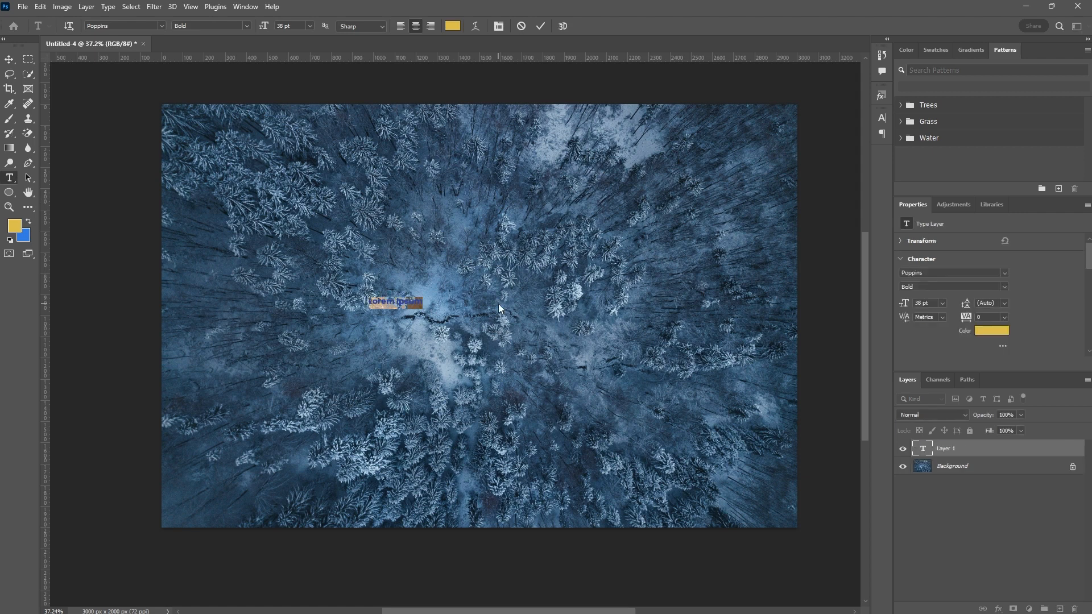
{"action": "type", "text": "WINTER"}
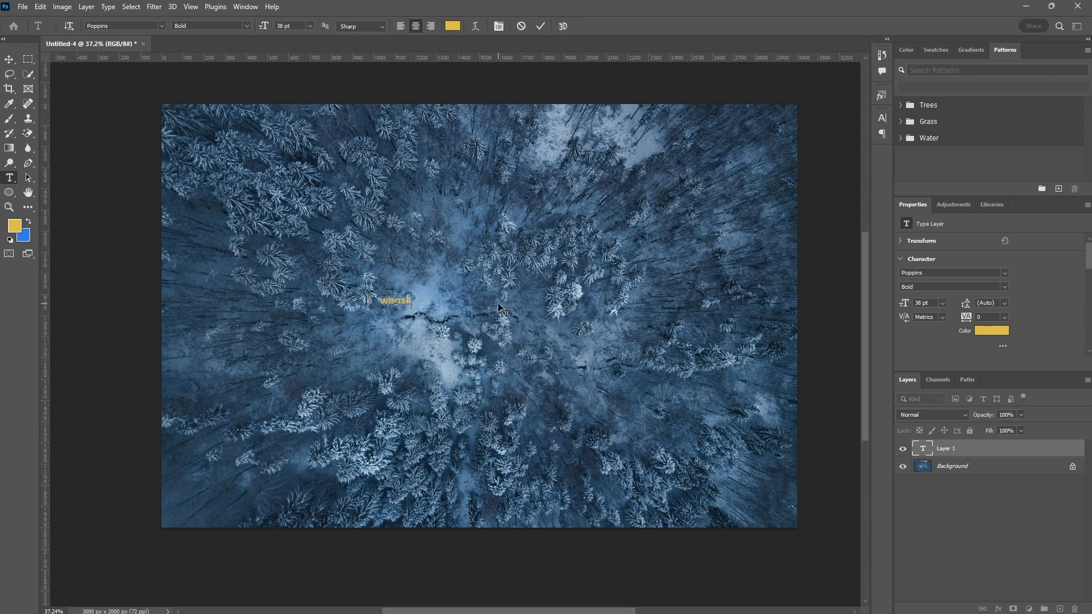
{"action": "key", "text": "ctrl+Return"}
Step: Enlarge the WINTER text to about 460 pt and centre it horizontally and vertically on the canvas
{"action": "key", "text": "ctrl+t"}
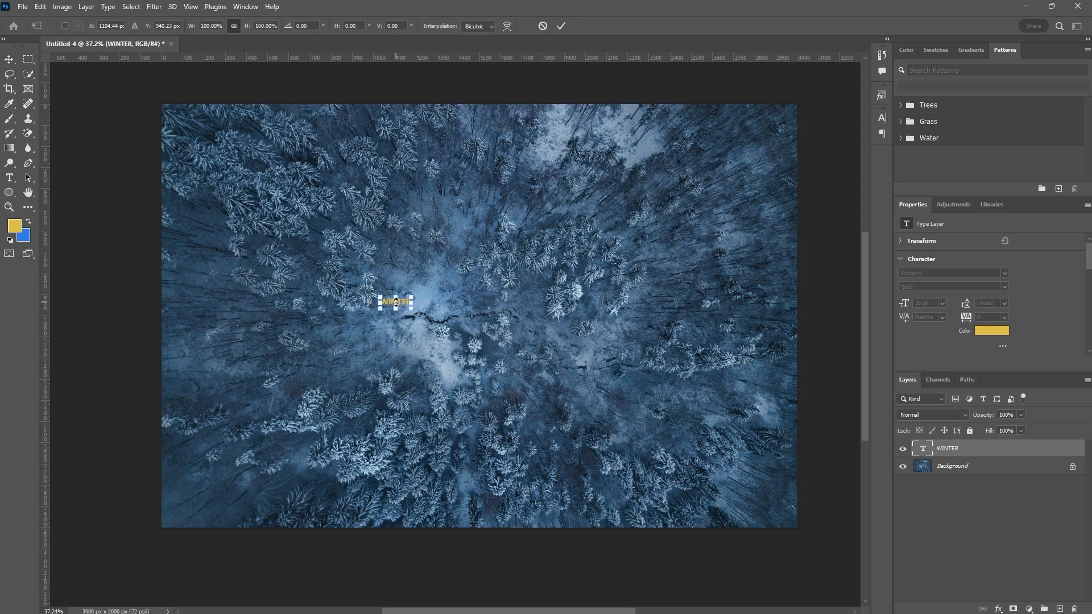
{"action": "left_click_drag", "start_coordinate": [412, 303], "coordinate": [600, 303]}
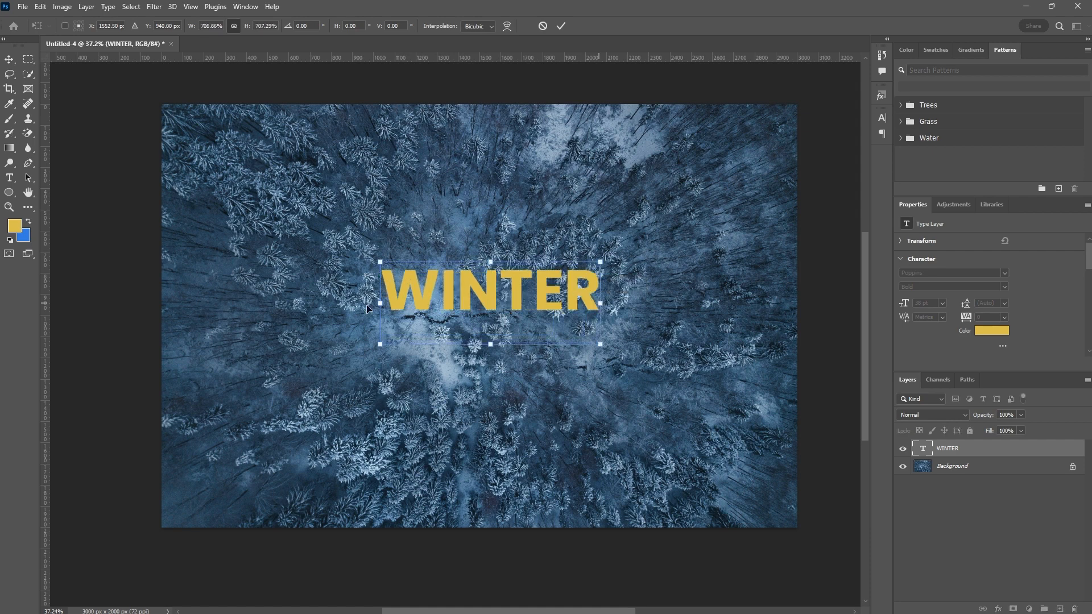
{"action": "left_click_drag", "start_coordinate": [380, 303], "coordinate": [271, 303]}
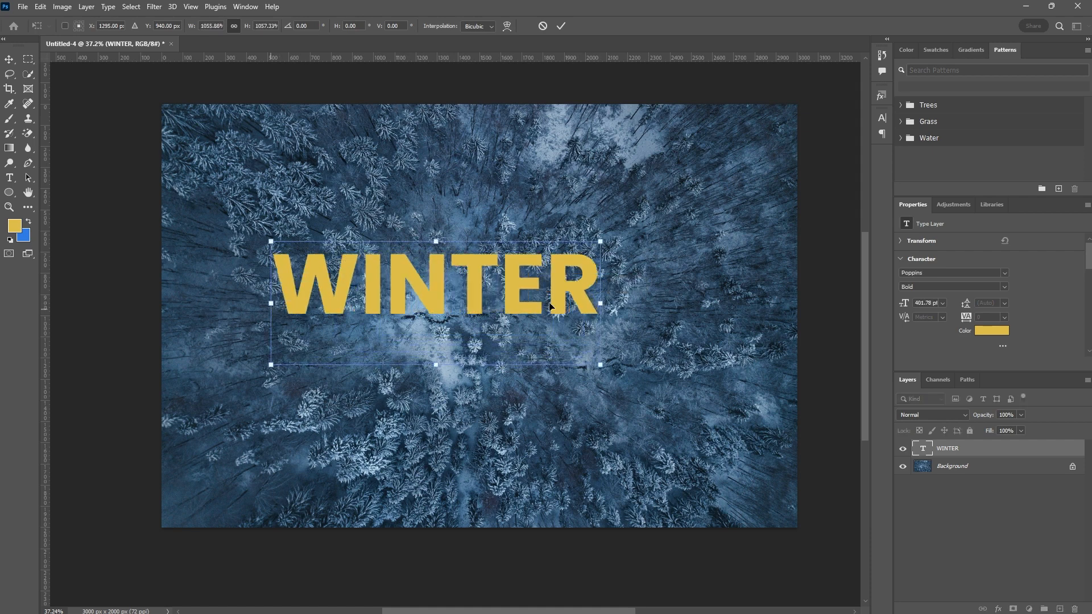
{"action": "left_click_drag", "start_coordinate": [601, 304], "coordinate": [670, 303]}
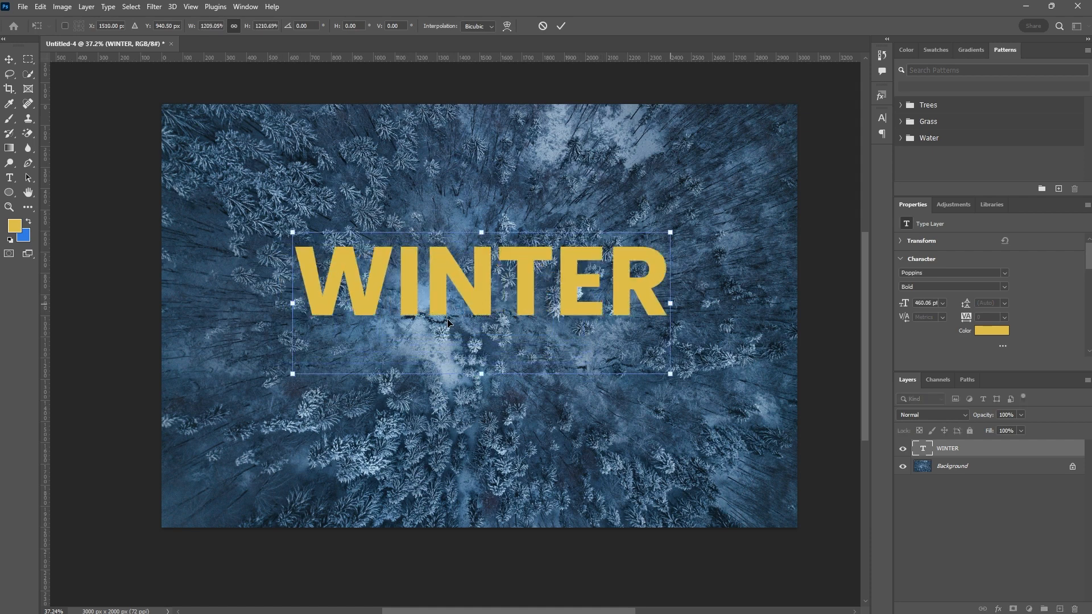
{"action": "left_click_drag", "start_coordinate": [448, 323], "coordinate": [445, 335]}
{"action": "key", "text": "Return"}
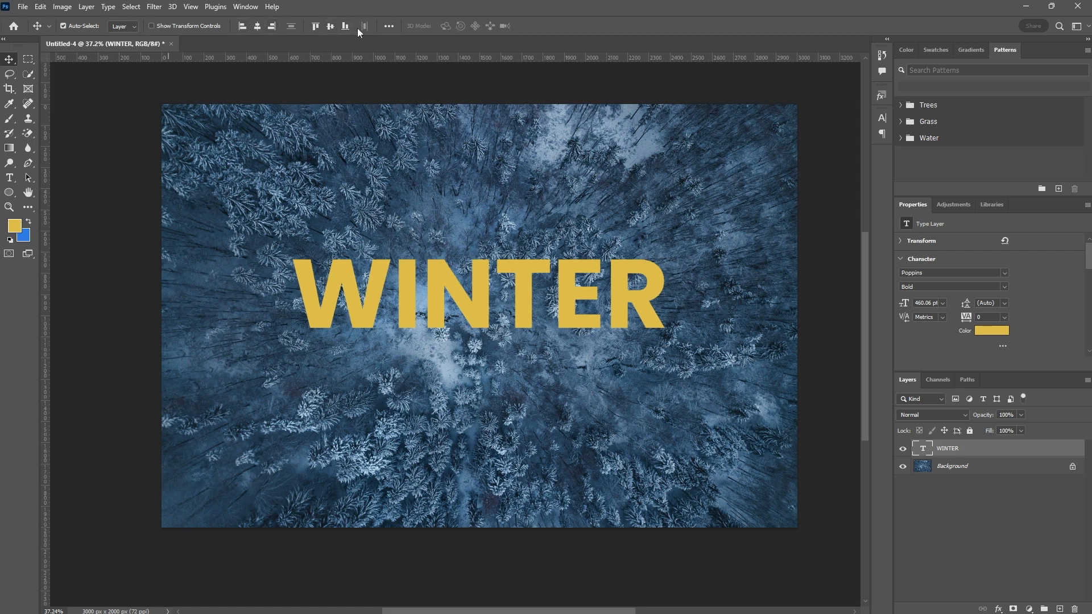
{"action": "left_click", "coordinate": [258, 27]}
{"action": "left_click", "coordinate": [329, 26]}
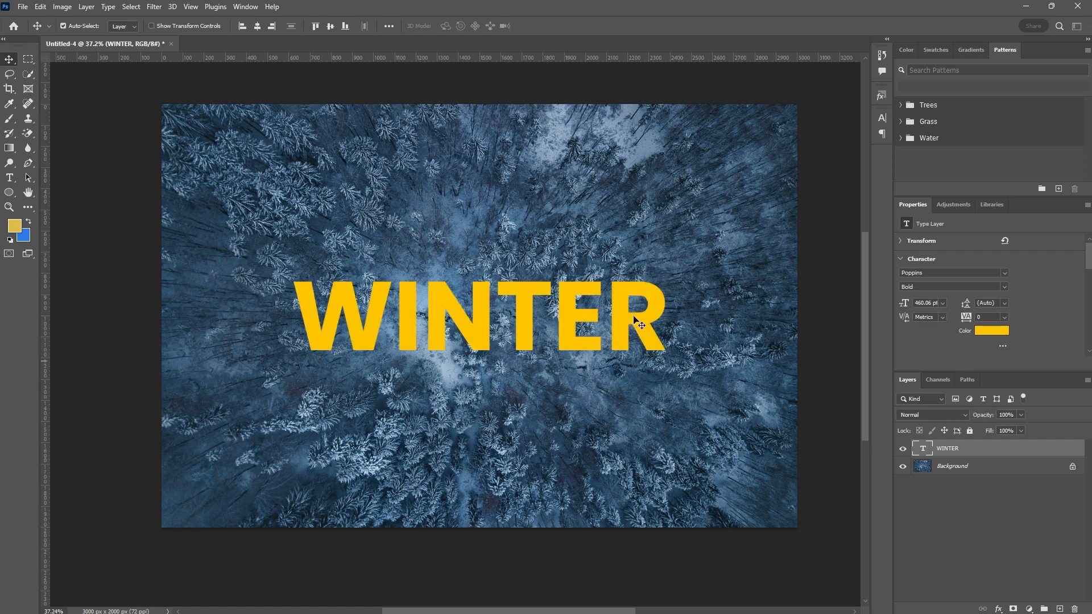
Step: Change the WINTER text colour to bright blue #0096ff
{"action": "left_click", "coordinate": [988, 335]}
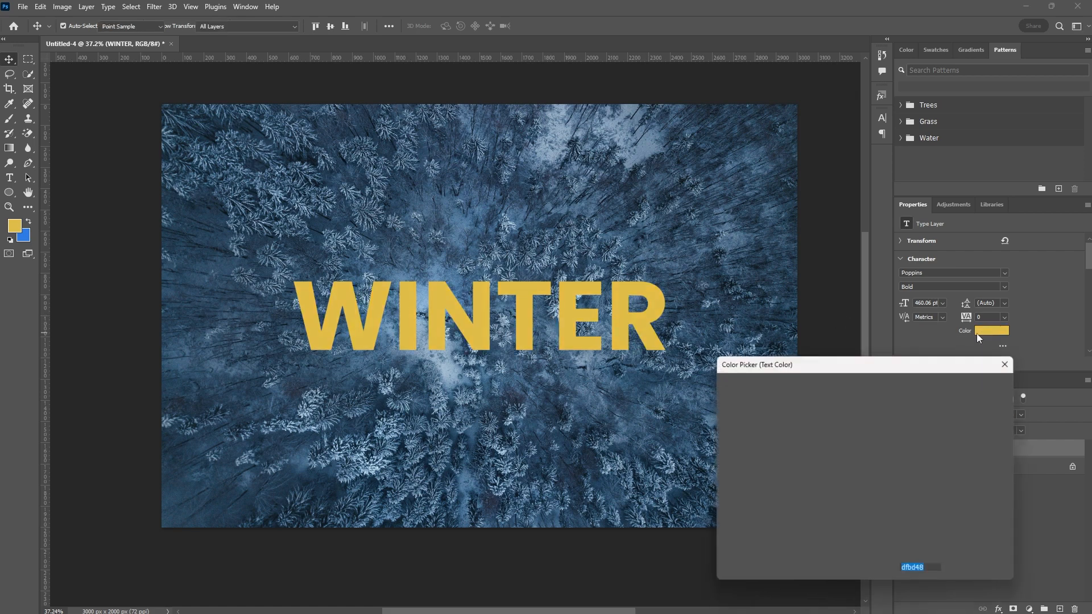
{"action": "left_click", "coordinate": [879, 459]}
{"action": "left_click_drag", "start_coordinate": [879, 460], "coordinate": [880, 452]}
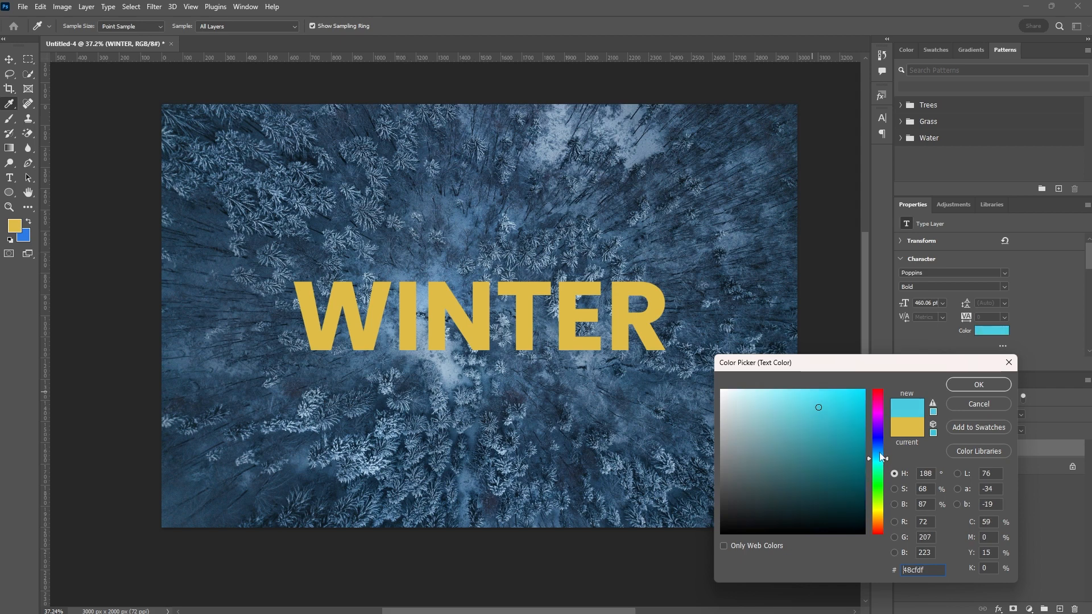
{"action": "left_click_drag", "start_coordinate": [833, 422], "coordinate": [919, 376]}
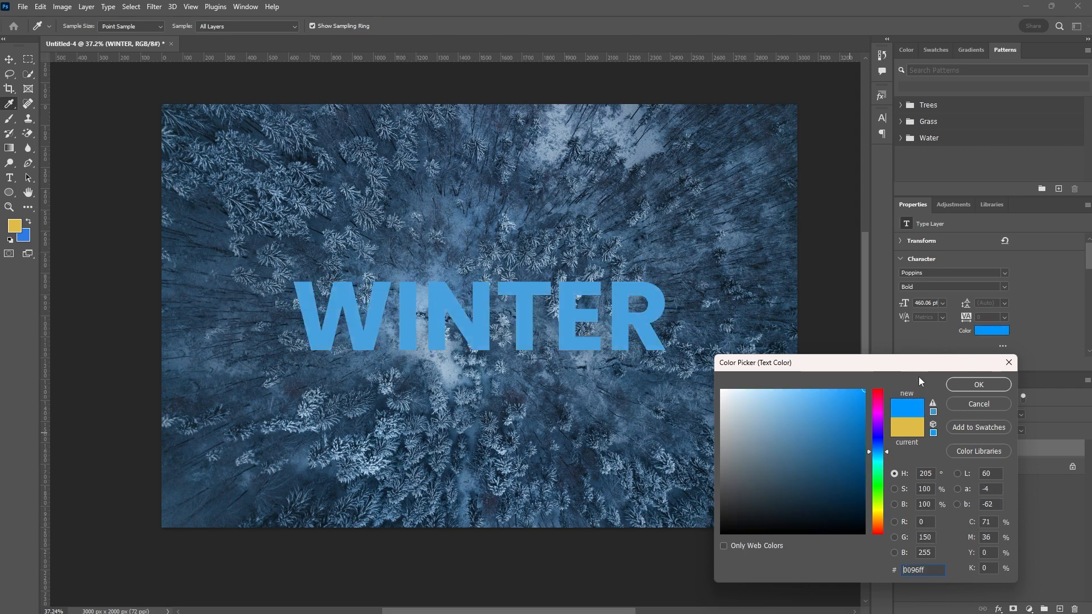
{"action": "left_click", "coordinate": [958, 388]}
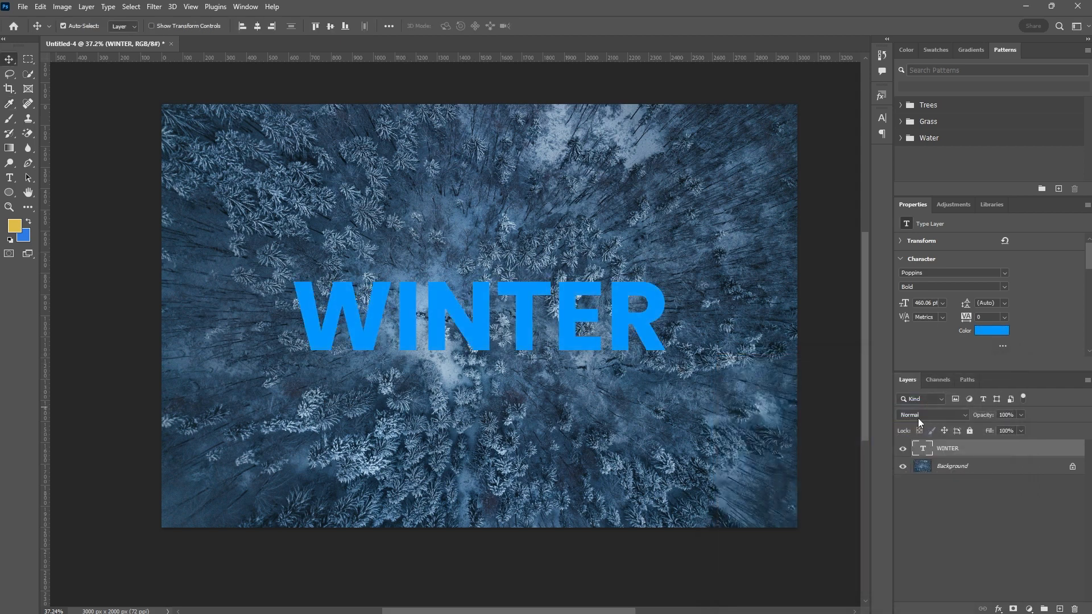
Step: Add a Drop Shadow effect to the WINTER text layer
{"action": "double_click", "coordinate": [979, 451]}
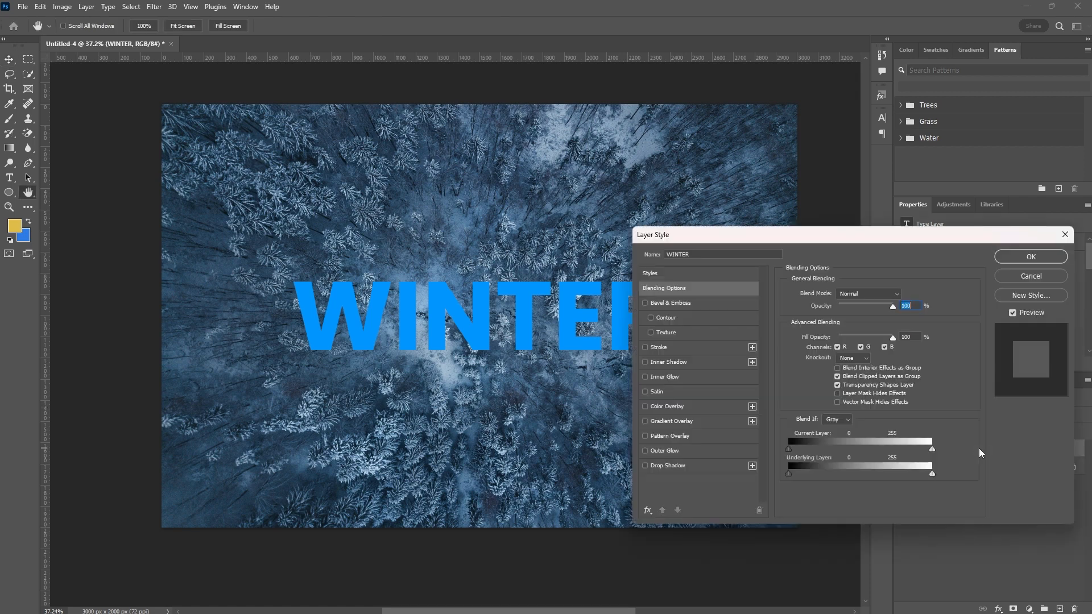
{"action": "left_click", "coordinate": [677, 273]}
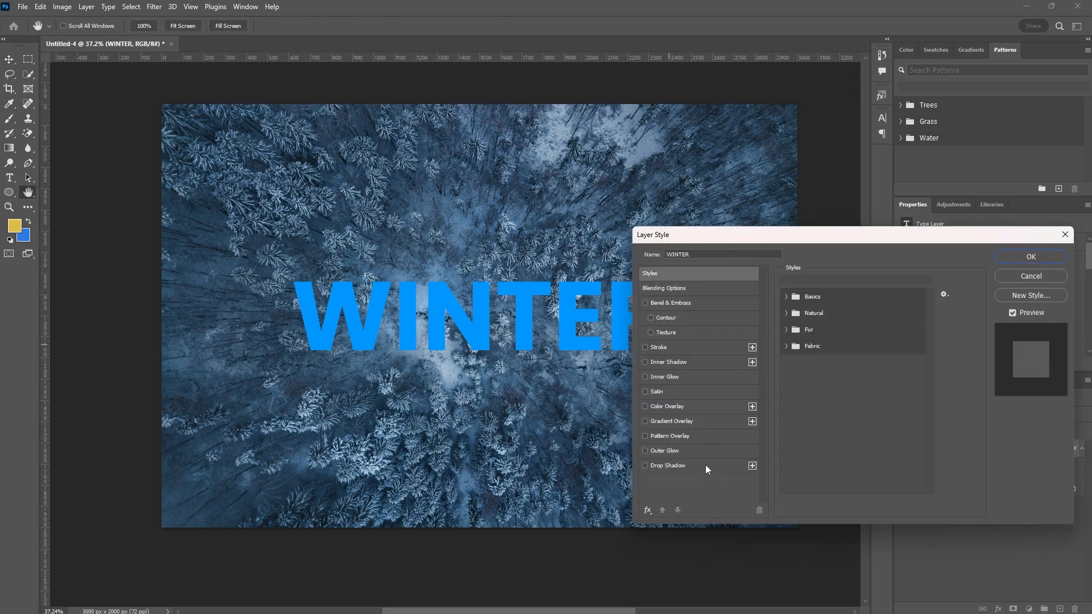
{"action": "left_click", "coordinate": [705, 466]}
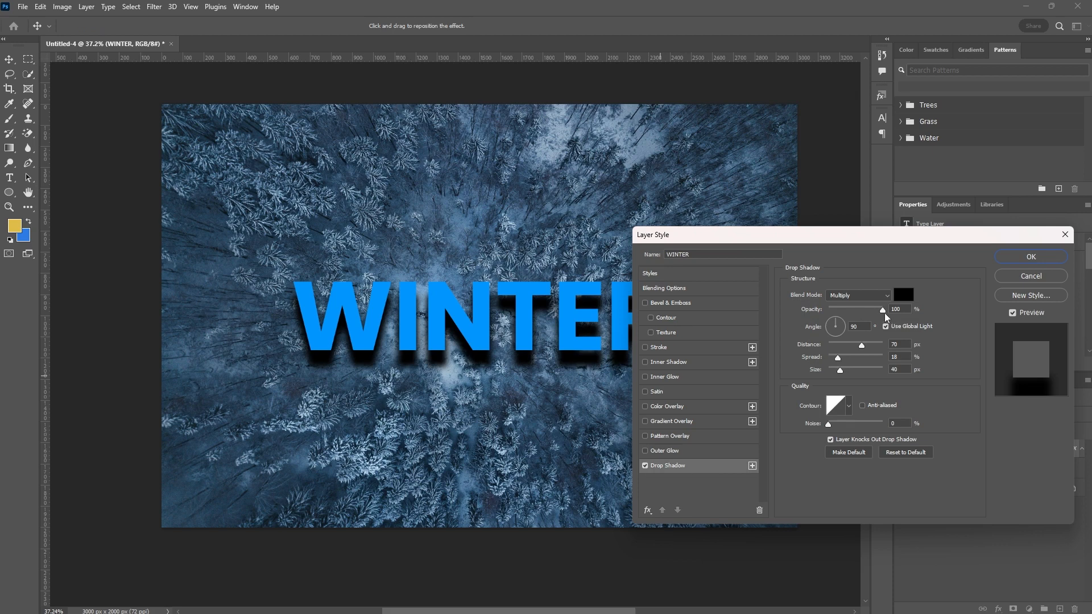
Step: Try a red #ff0505 colour for the WINTER drop shadow at 100% shadow opacity
{"action": "left_click_drag", "start_coordinate": [882, 309], "coordinate": [904, 305]}
{"action": "left_click", "coordinate": [904, 295]}
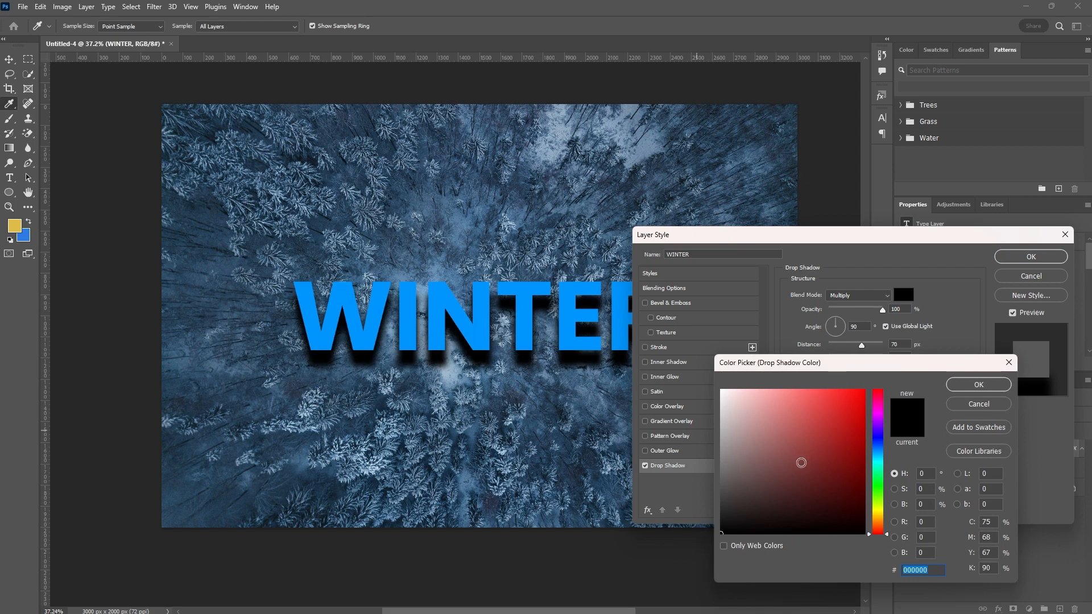
{"action": "left_click_drag", "start_coordinate": [799, 462], "coordinate": [862, 370]}
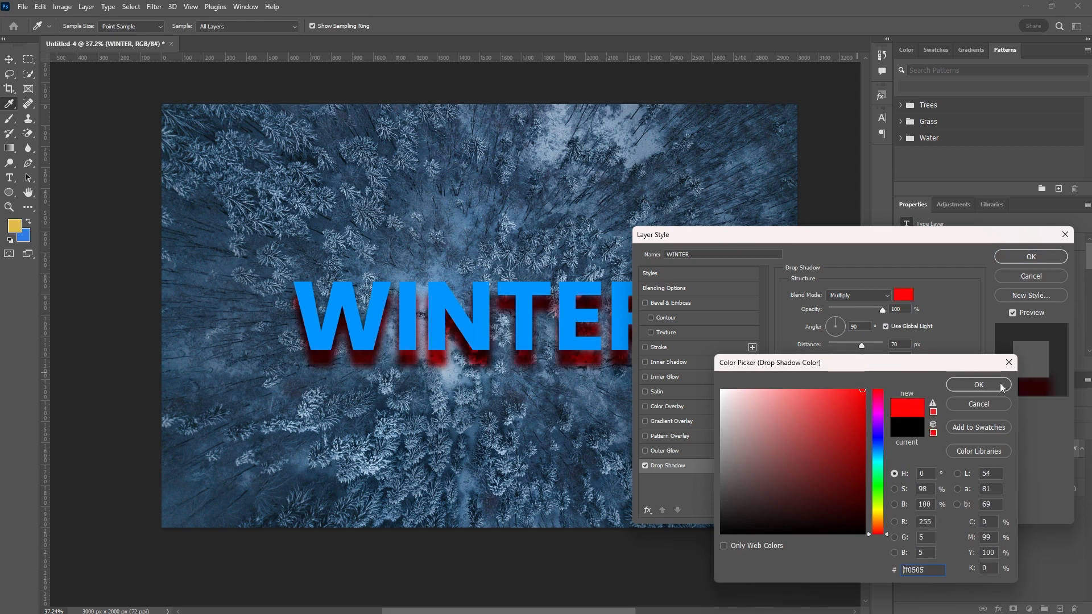
{"action": "key", "text": "Return"}
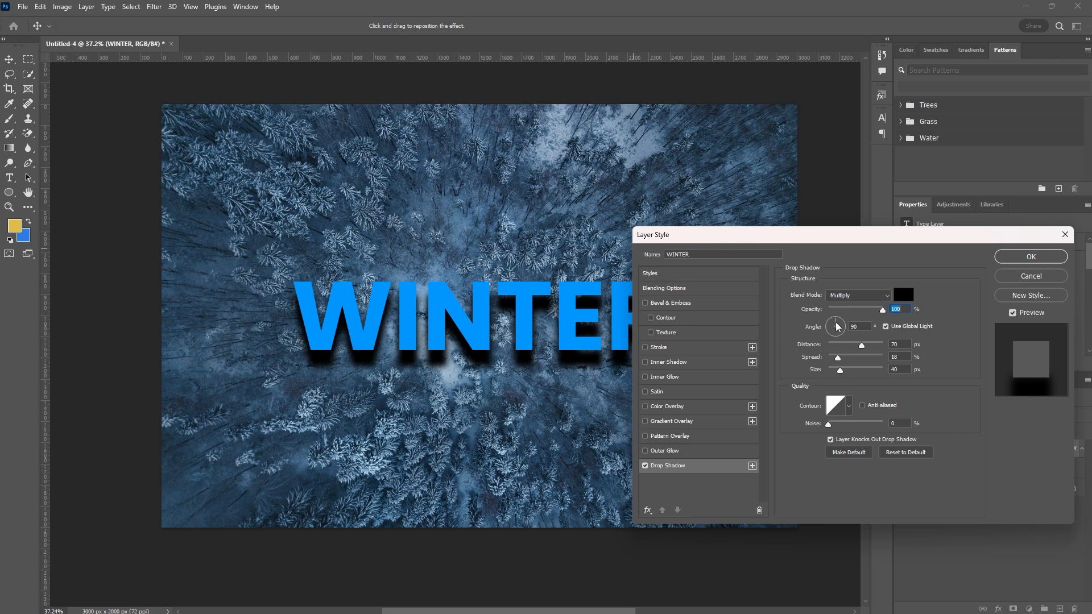
Step: Set the drop shadow to a 50° angle, 71 px distance, 33% spread and 84 px size, and apply the layer style
{"action": "left_click_drag", "start_coordinate": [838, 325], "coordinate": [842, 320]}
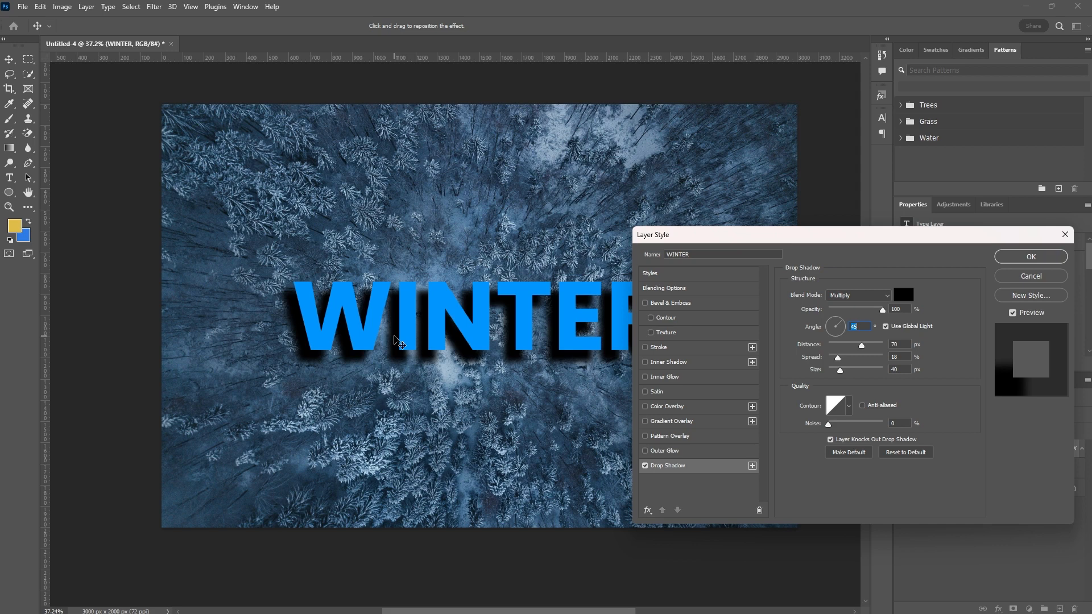
{"action": "left_click_drag", "start_coordinate": [861, 345], "coordinate": [891, 348]}
{"action": "left_click_drag", "start_coordinate": [827, 348], "coordinate": [853, 339]}
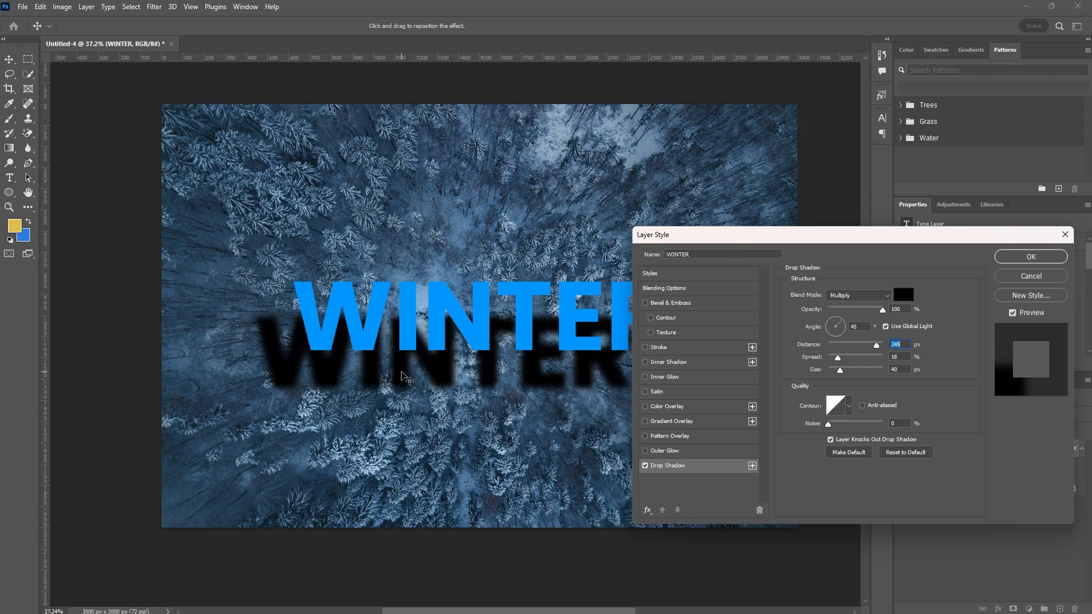
{"action": "left_click_drag", "start_coordinate": [408, 377], "coordinate": [424, 343]}
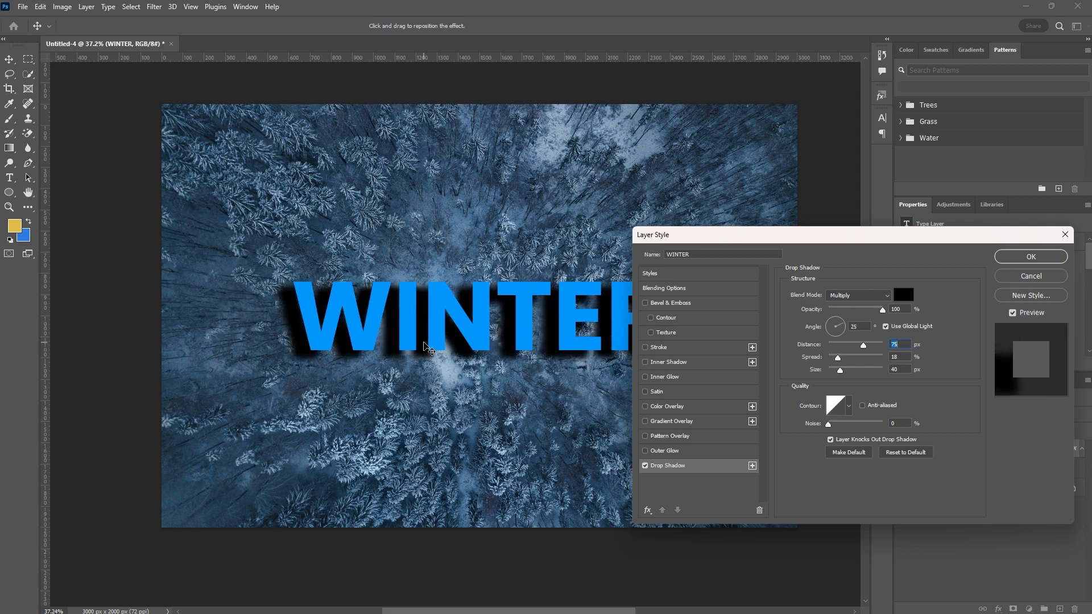
{"action": "mouse_move", "coordinate": [837, 358]}
{"action": "left_mouse_down"}
{"action": "mouse_move", "coordinate": [859, 359]}
{"action": "mouse_move", "coordinate": [843, 372]}
{"action": "left_mouse_up"}
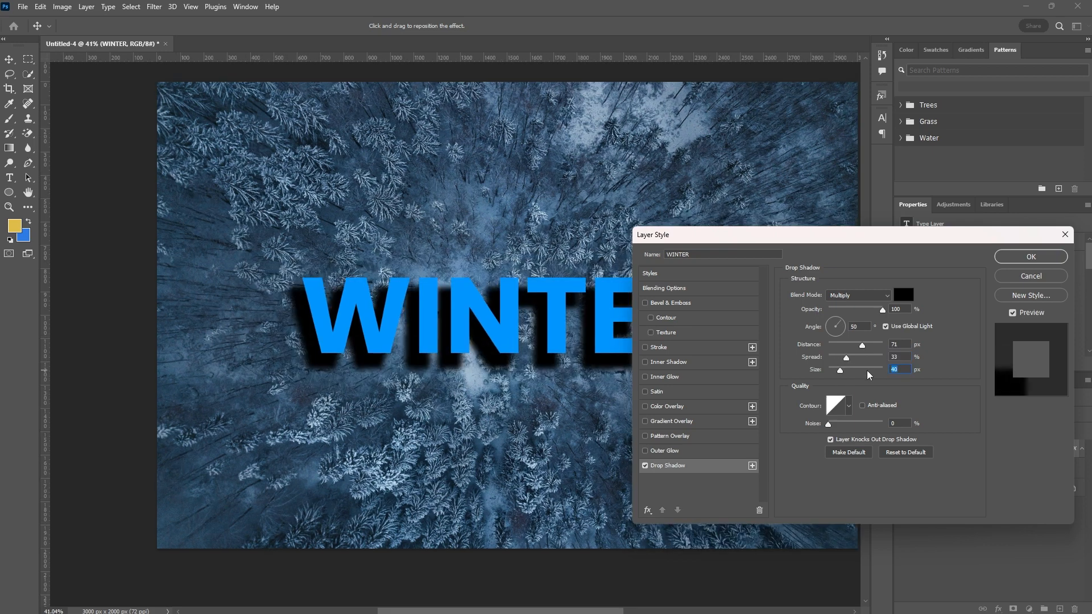
{"action": "mouse_move", "coordinate": [852, 373]}
{"action": "left_mouse_down"}
{"action": "mouse_move", "coordinate": [862, 372]}
{"action": "mouse_move", "coordinate": [842, 372]}
{"action": "mouse_move", "coordinate": [873, 371]}
{"action": "mouse_move", "coordinate": [849, 373]}
{"action": "left_mouse_up"}
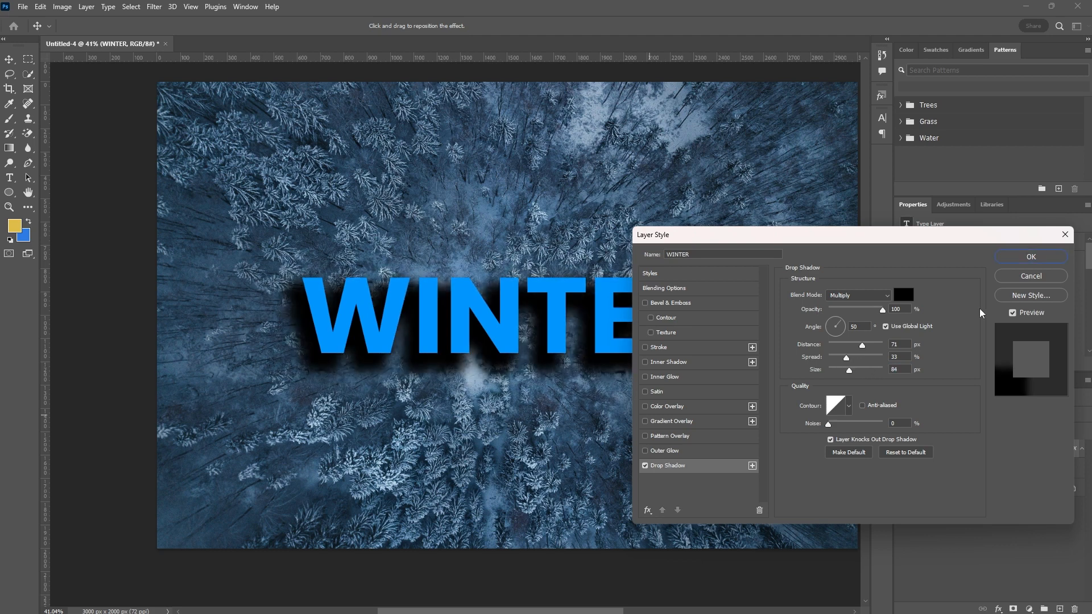
{"action": "left_click", "coordinate": [1017, 261]}
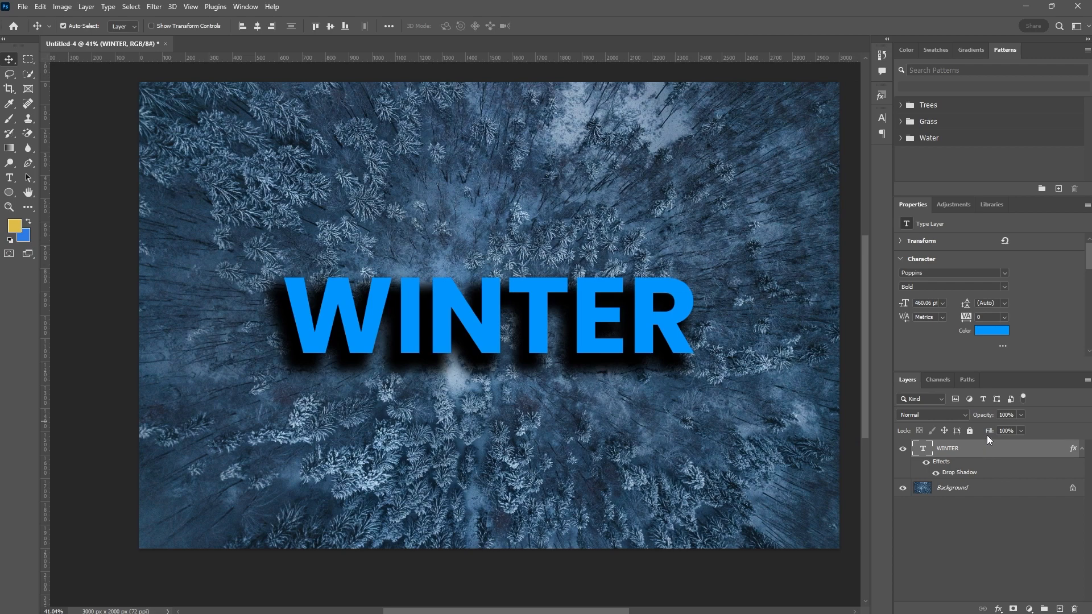
Step: Lower the WINTER layer's opacity to about 64% and restore it to 100%
{"action": "mouse_move", "coordinate": [987, 416]}
{"action": "left_mouse_down"}
{"action": "mouse_move", "coordinate": [974, 416]}
{"action": "mouse_move", "coordinate": [985, 420]}
{"action": "left_mouse_up"}
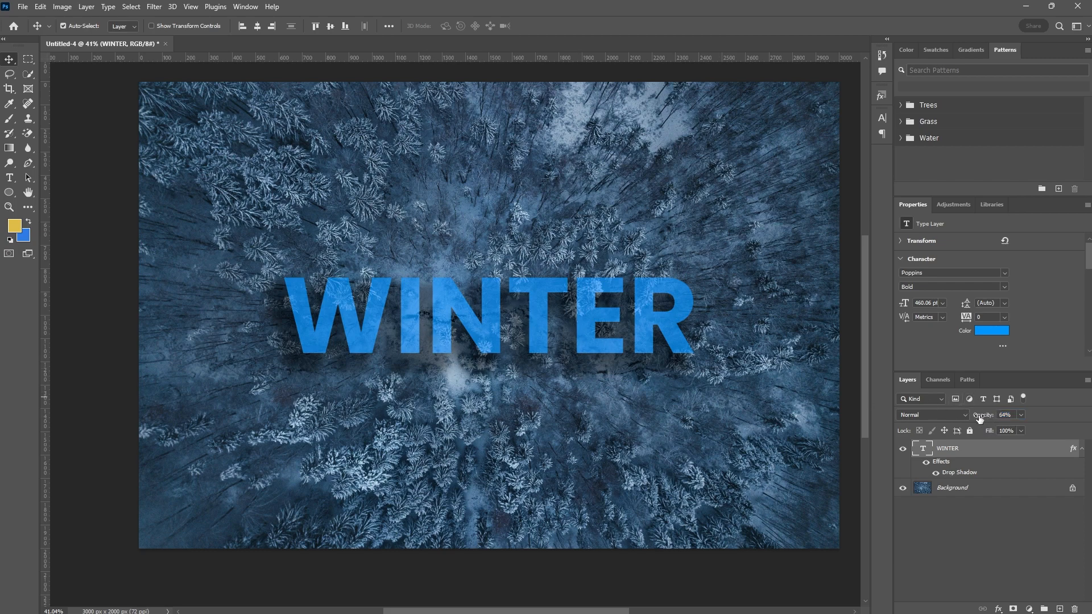
{"action": "left_click_drag", "start_coordinate": [981, 419], "coordinate": [1017, 420]}
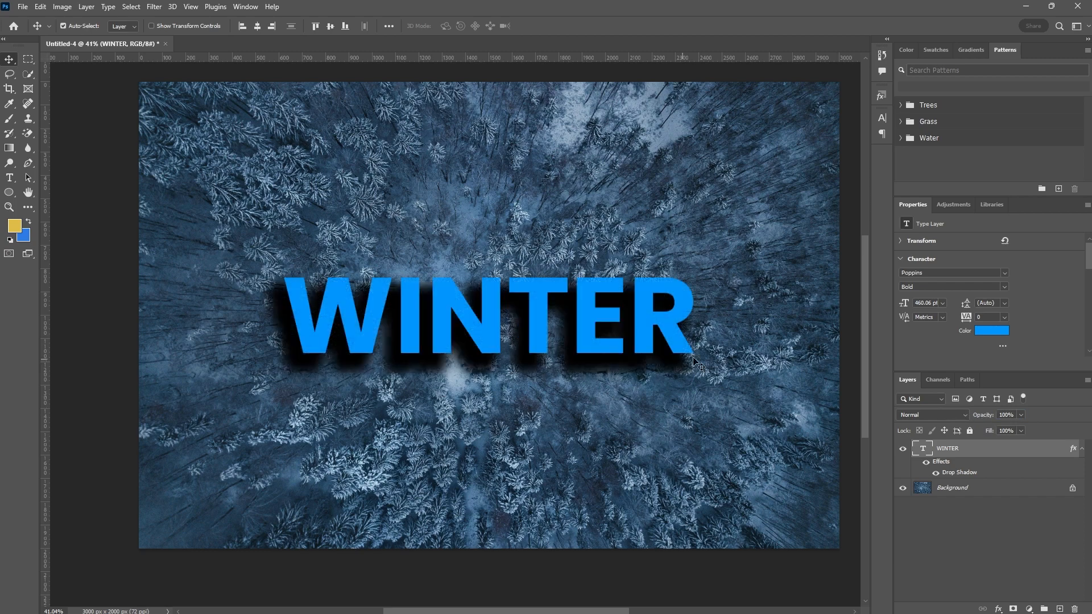
Step: Reduce the WINTER layer's Fill to 0% in stages and shift the text slightly down and right on the photo
{"action": "left_click_drag", "start_coordinate": [990, 435], "coordinate": [974, 435]}
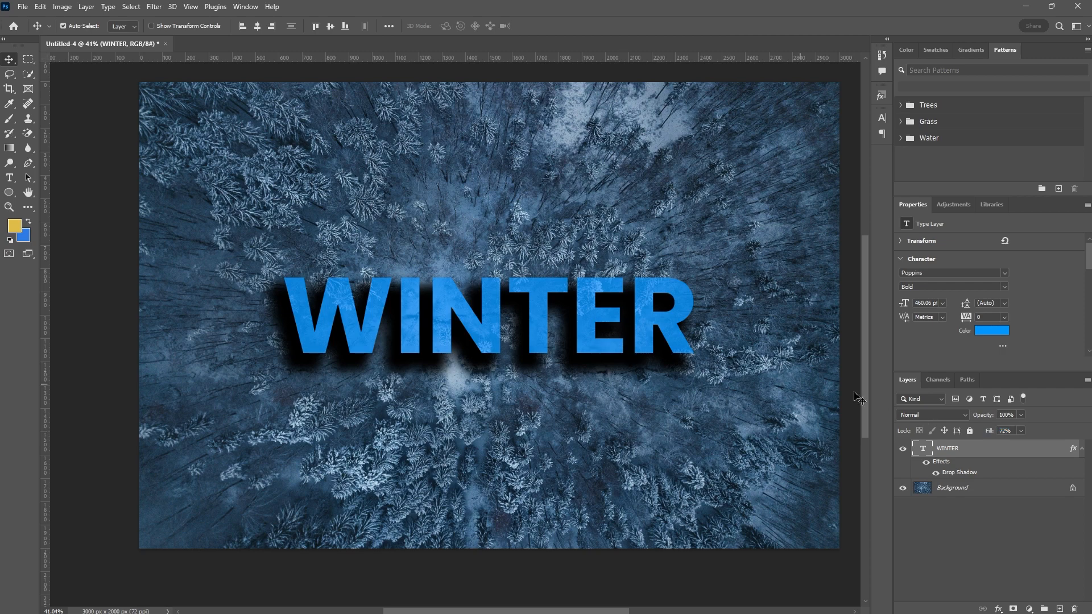
{"action": "left_click_drag", "start_coordinate": [990, 432], "coordinate": [979, 434]}
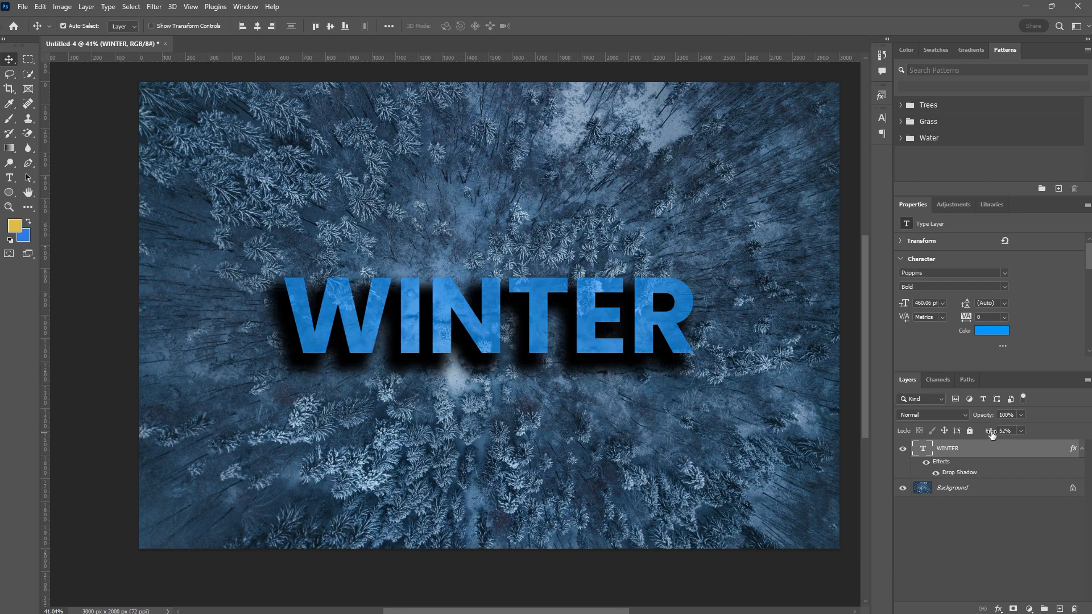
{"action": "left_click_drag", "start_coordinate": [991, 434], "coordinate": [503, 369]}
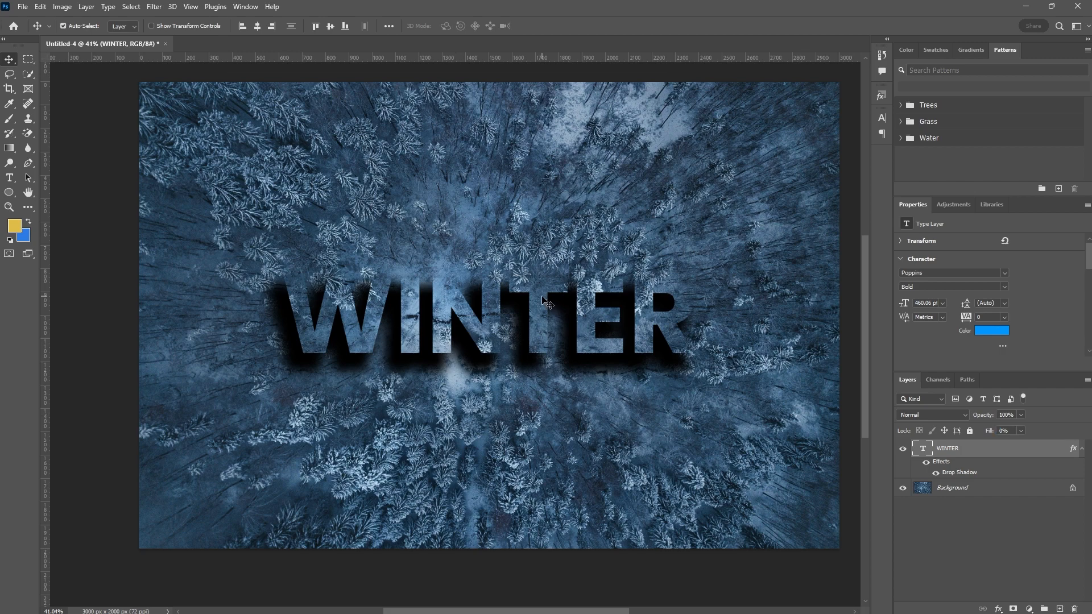
{"action": "left_click_drag", "start_coordinate": [536, 301], "coordinate": [564, 321]}
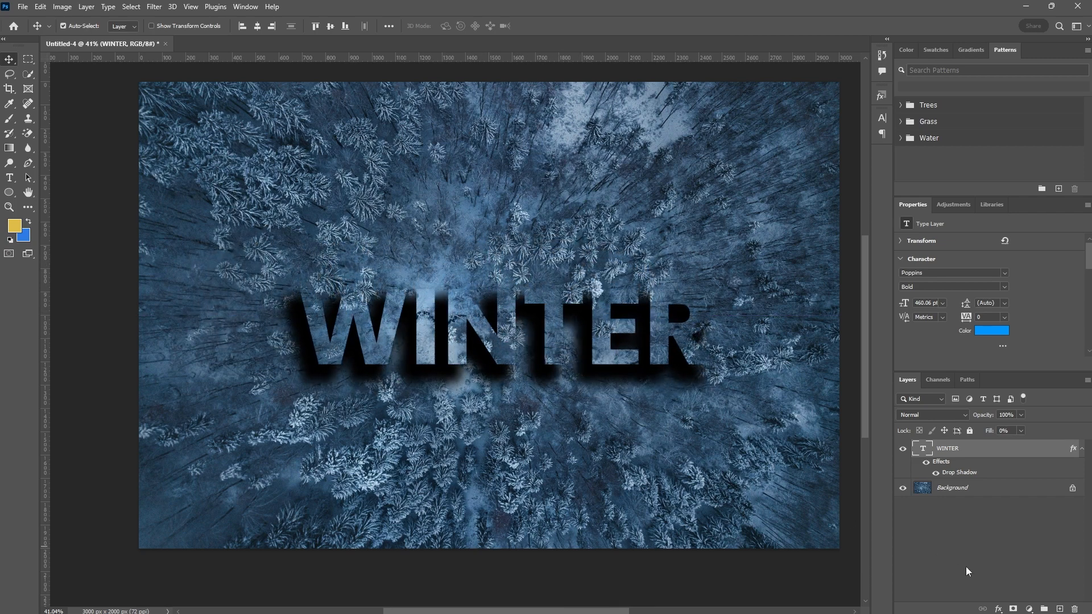
Step: Add an Inner Bevel to the WINTER layer with 292% depth and 16 px size, and nudge the text slightly up and left
{"action": "double_click", "coordinate": [1024, 454]}
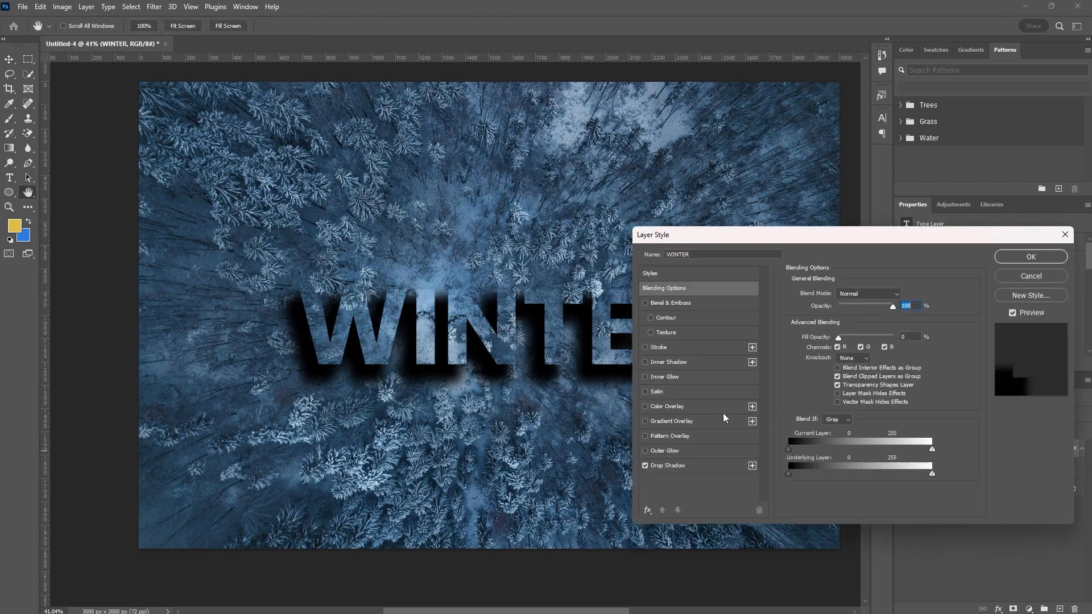
{"action": "left_click", "coordinate": [695, 310]}
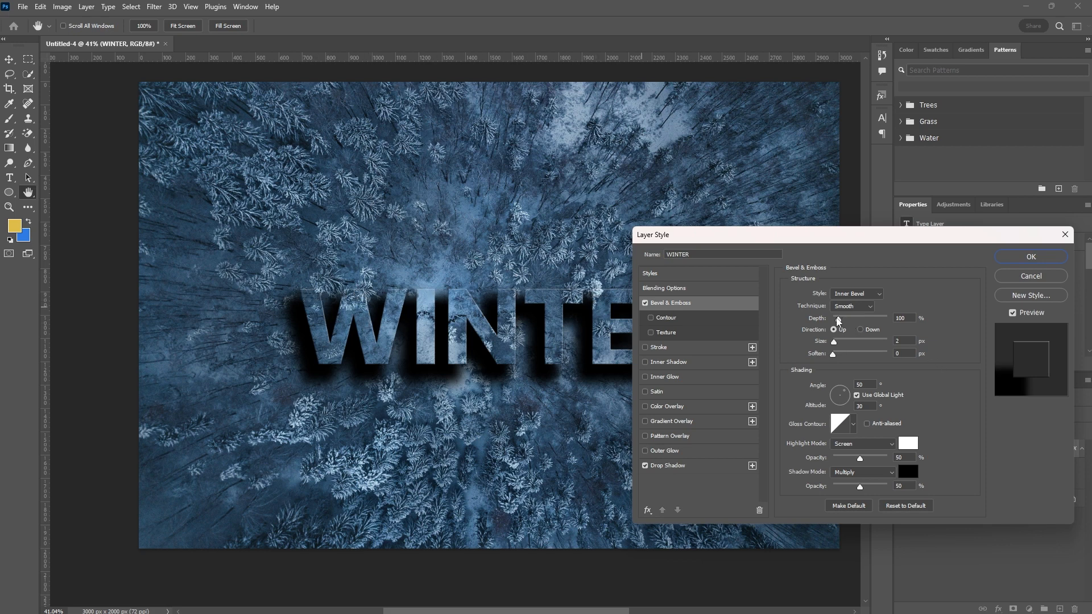
{"action": "left_click_drag", "start_coordinate": [838, 319], "coordinate": [843, 342]}
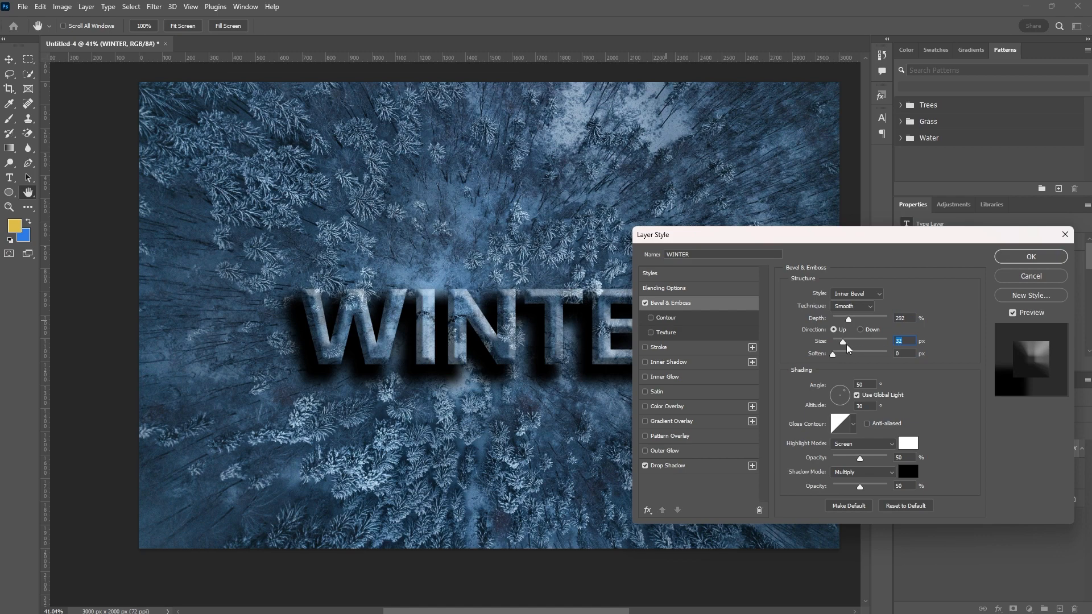
{"action": "left_click_drag", "start_coordinate": [843, 342], "coordinate": [840, 341]}
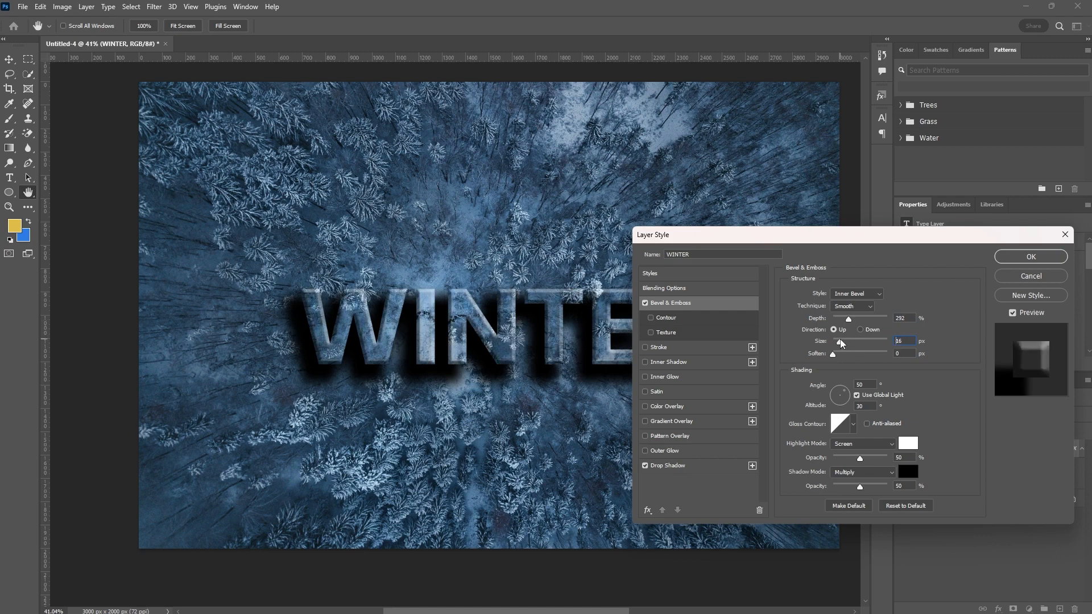
{"action": "left_click", "coordinate": [1000, 260]}
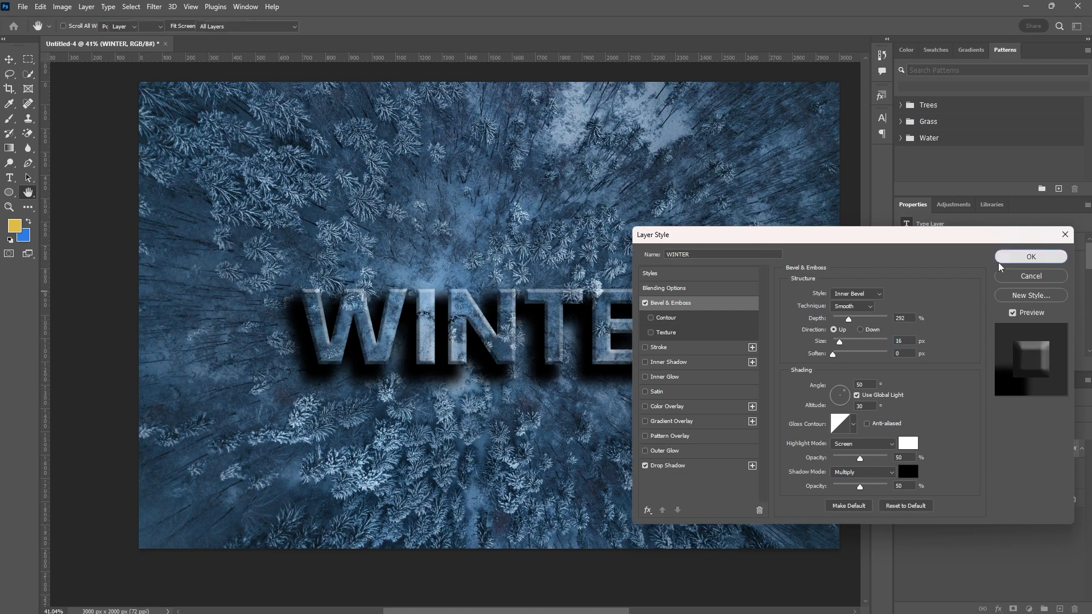
{"action": "mouse_move", "coordinate": [600, 346]}
{"action": "left_mouse_down"}
{"action": "mouse_move", "coordinate": [606, 297]}
{"action": "mouse_move", "coordinate": [588, 341]}
{"action": "left_mouse_up"}
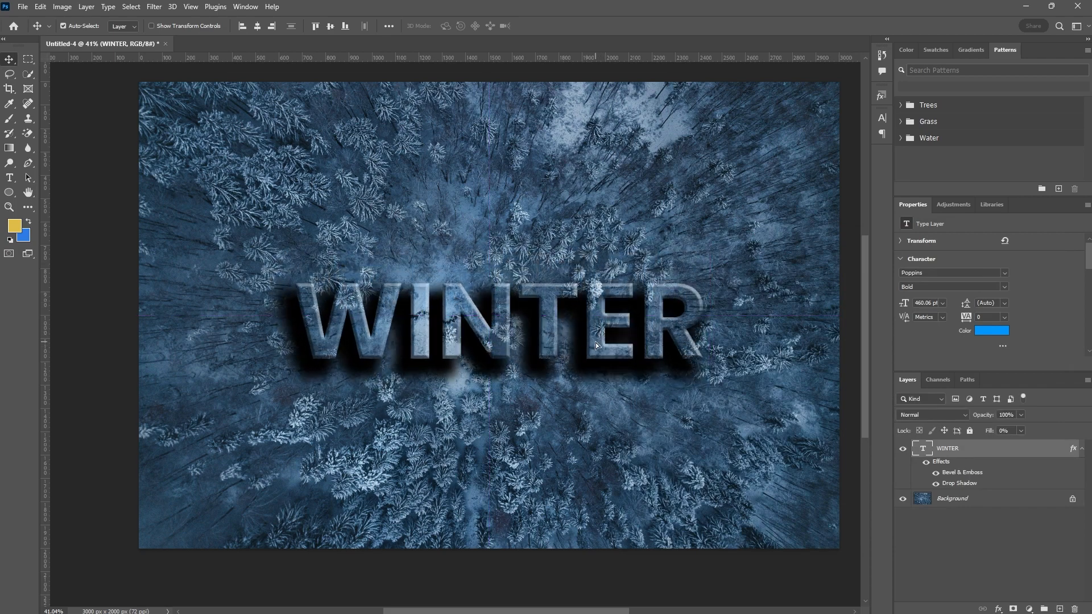